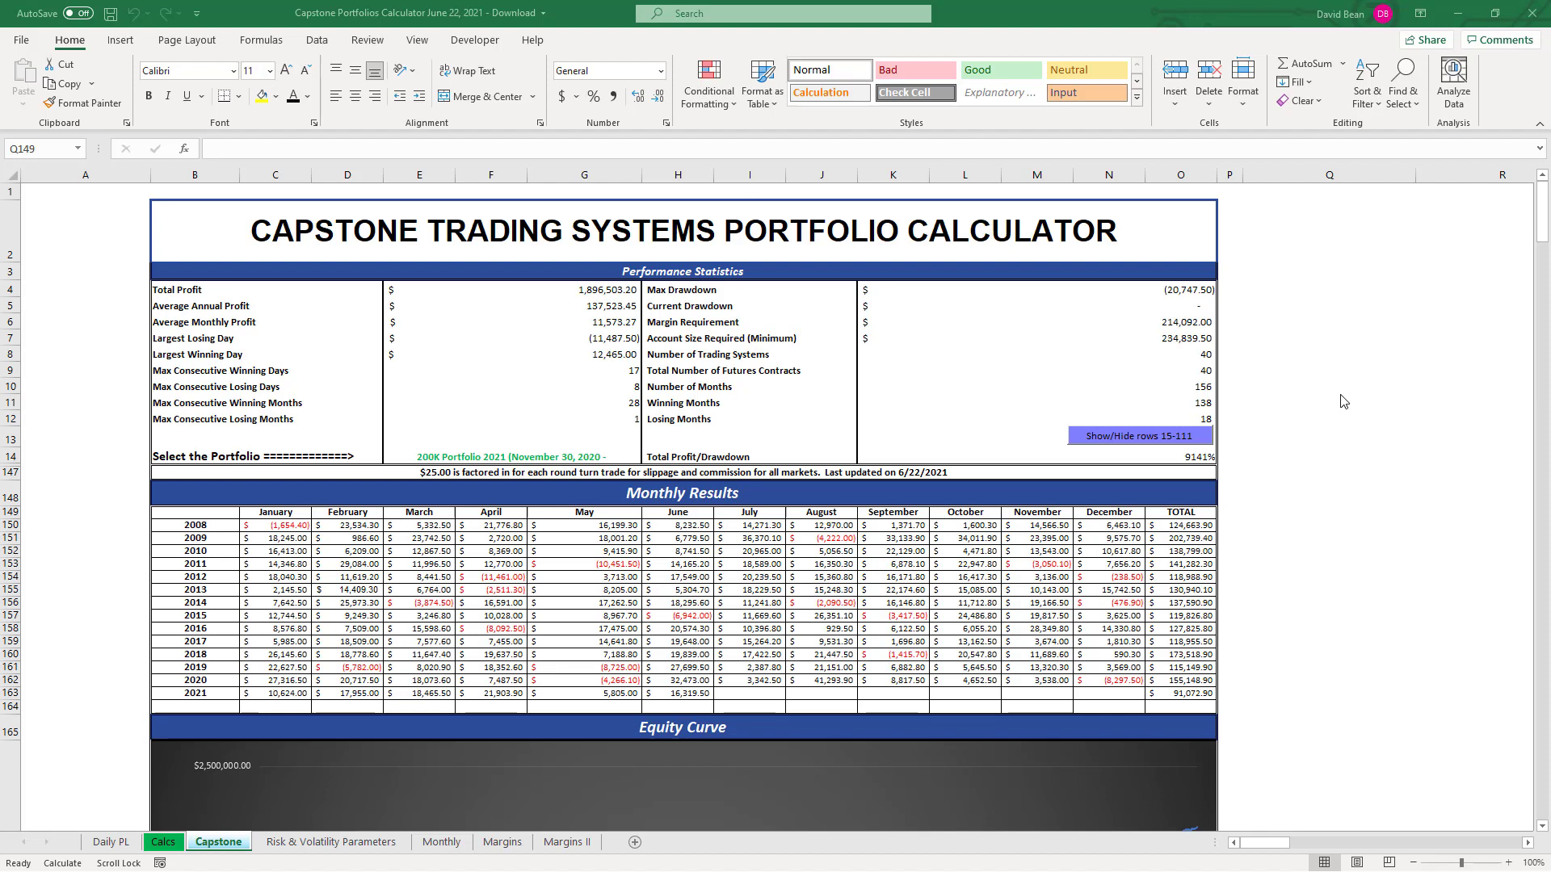
Step: Examine the June 2020 and June 2021 monthly results of the 200K Portfolio 2021
click(608, 458)
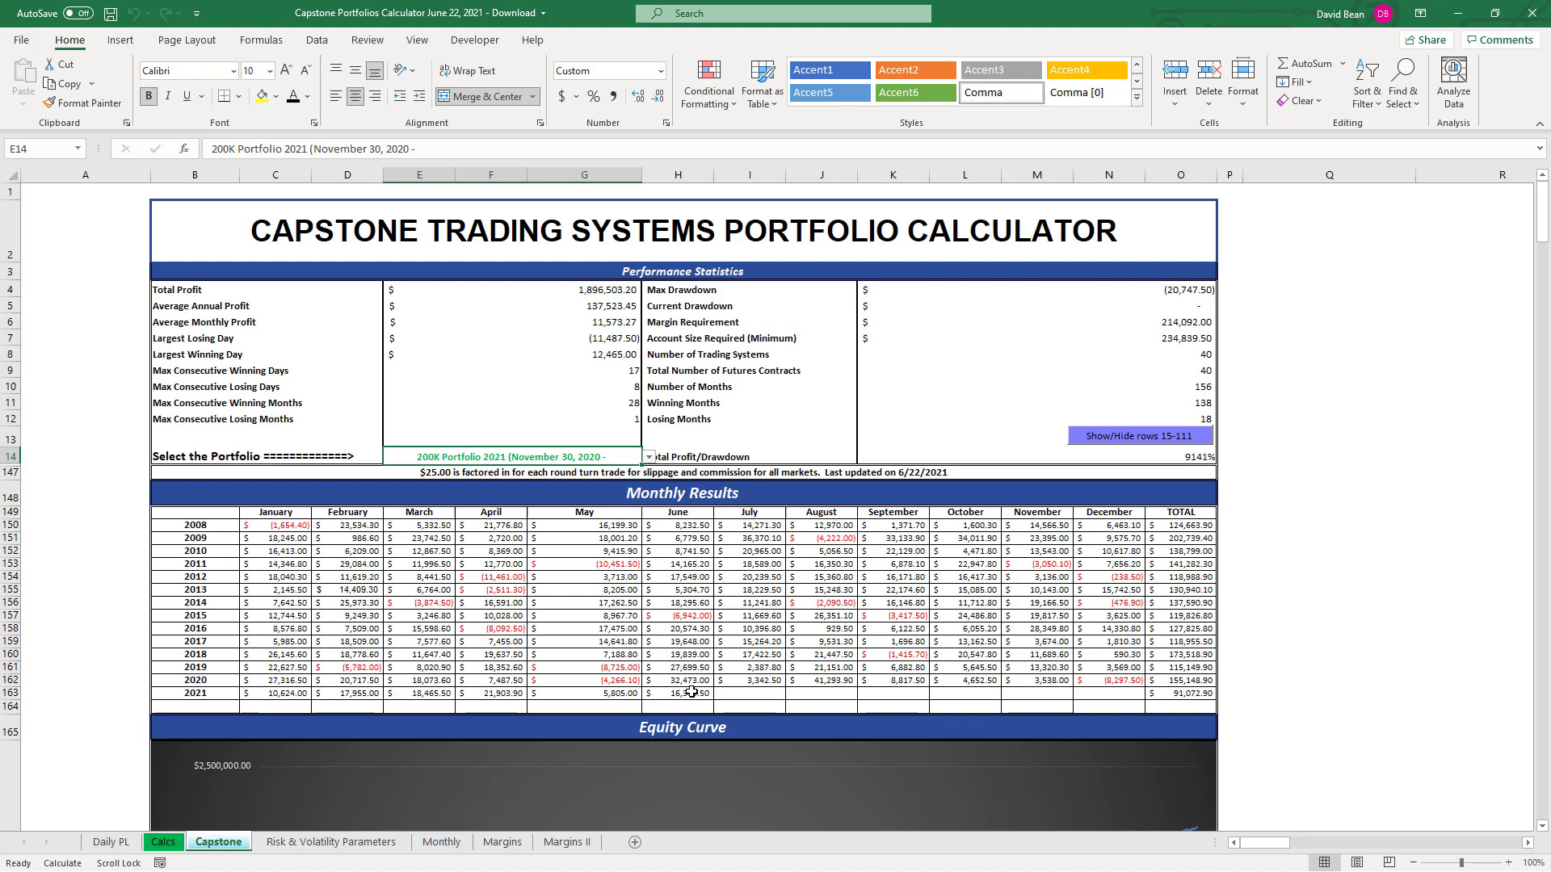
click(693, 693)
click(697, 681)
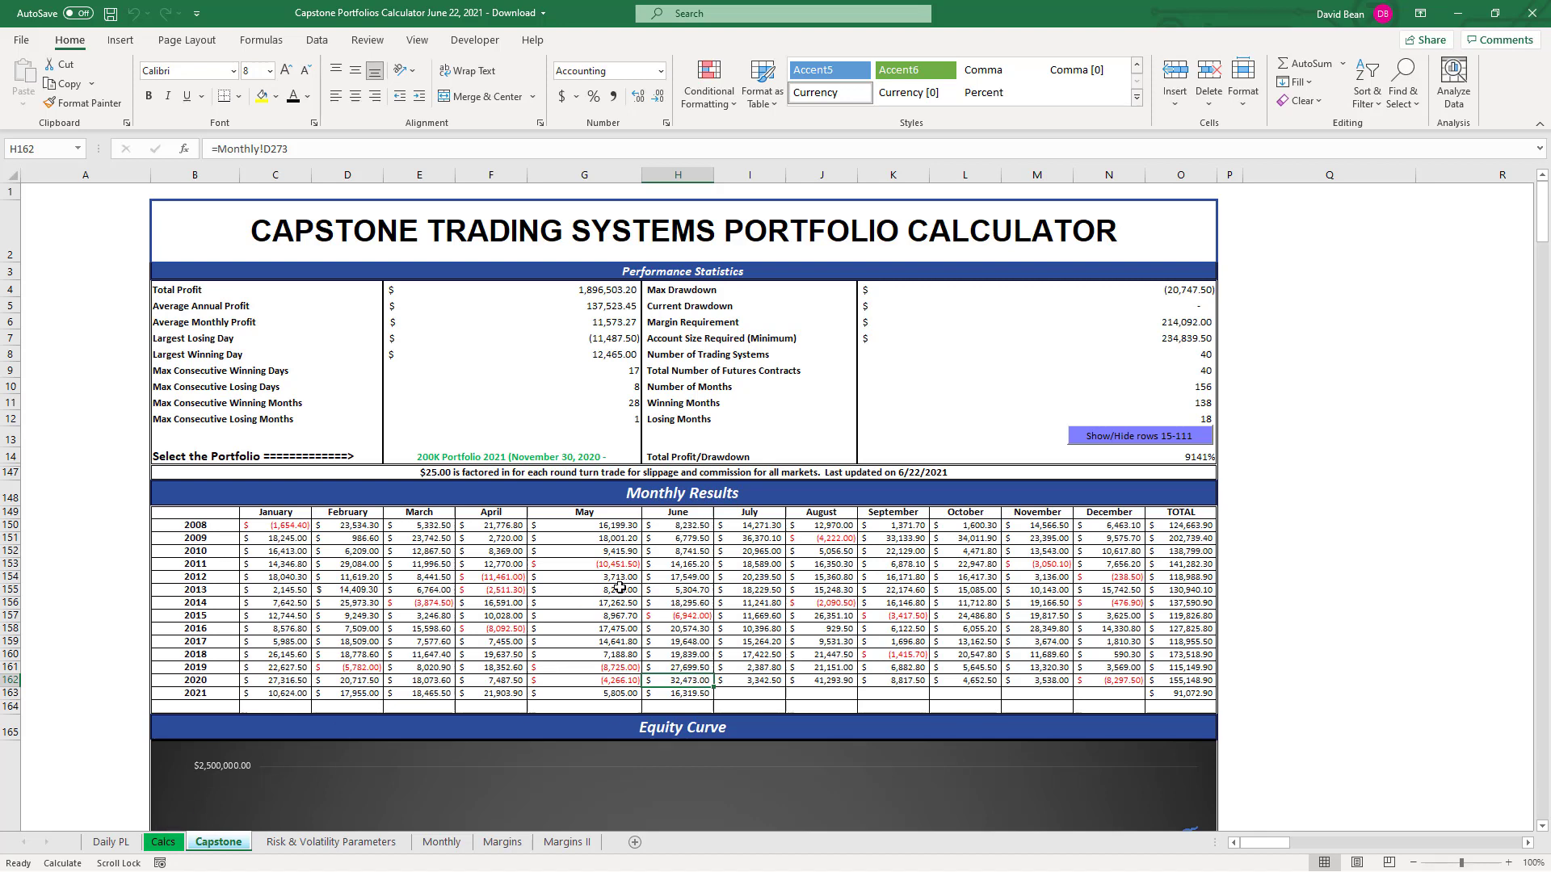
click(703, 695)
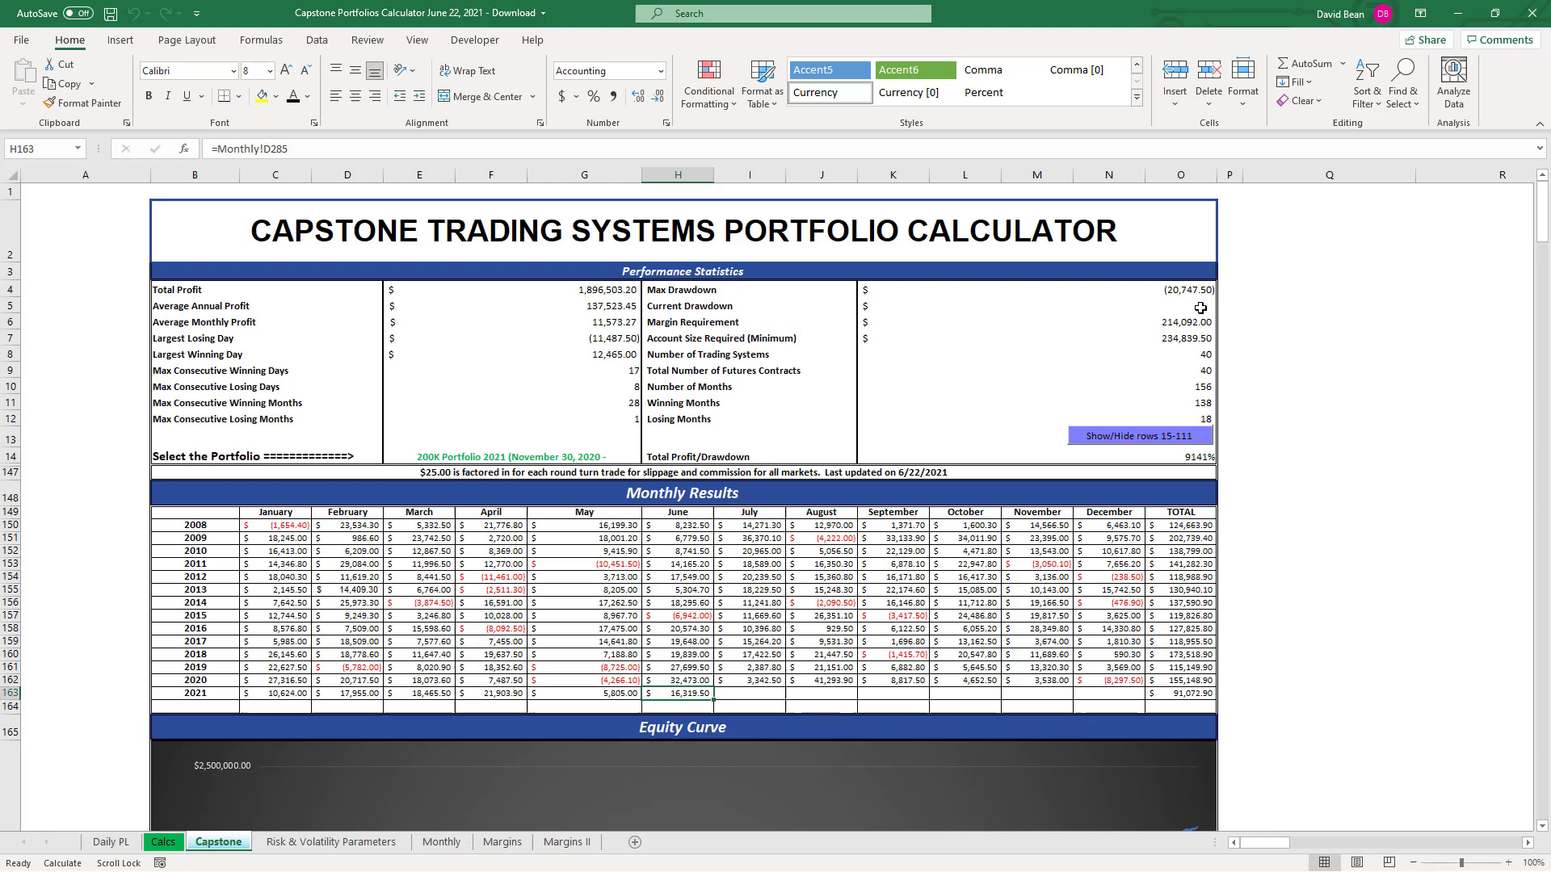
Step: Select the ALL 78 Strategies portfolio in the calculator and check its June 2021 result
click(554, 456)
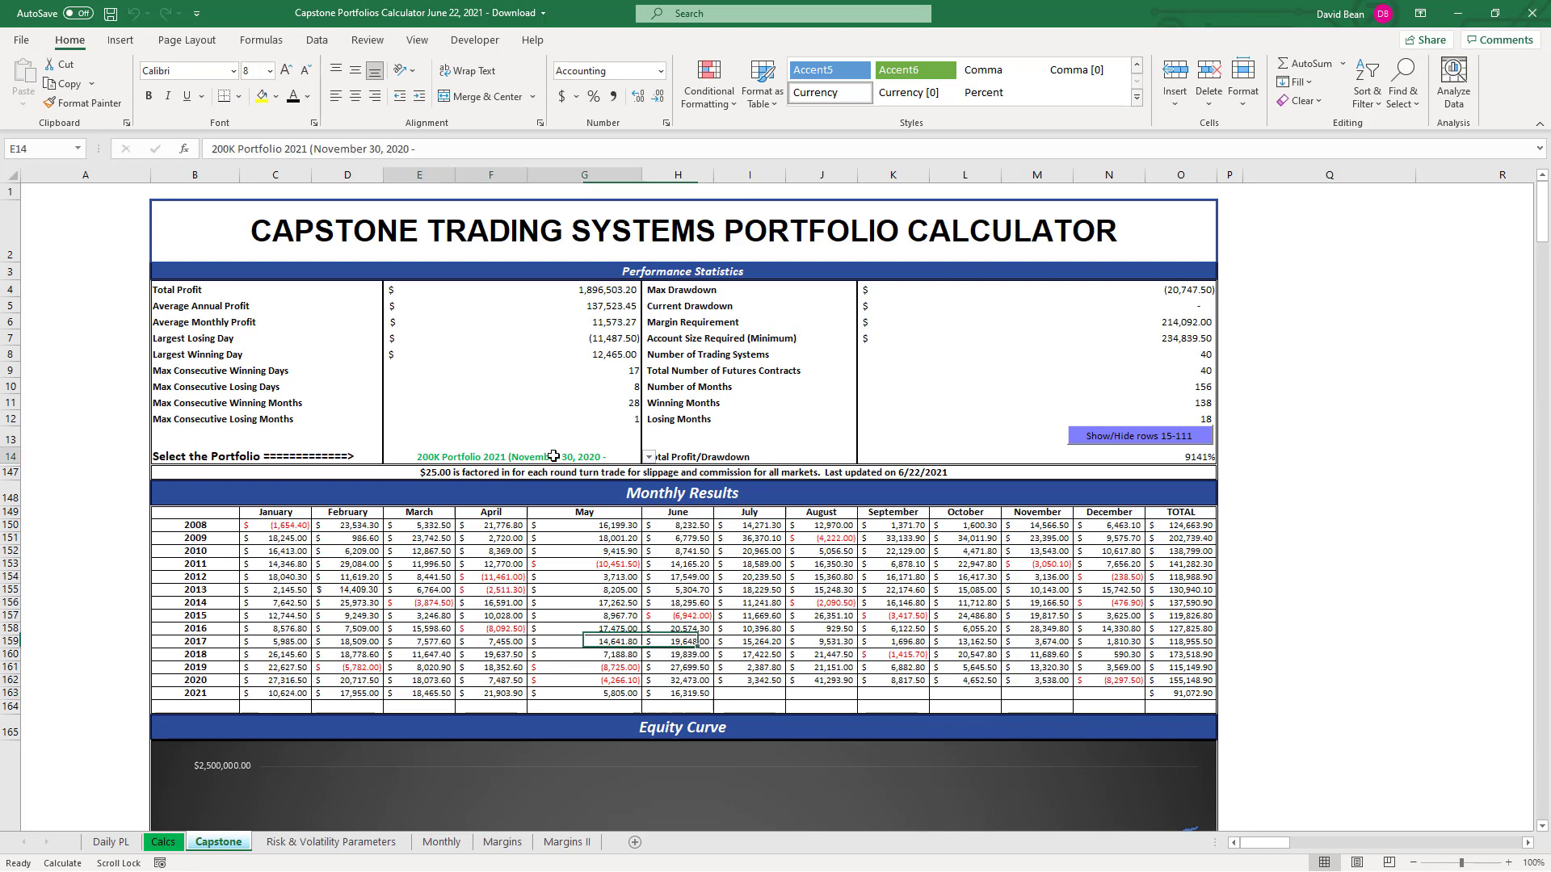
click(649, 457)
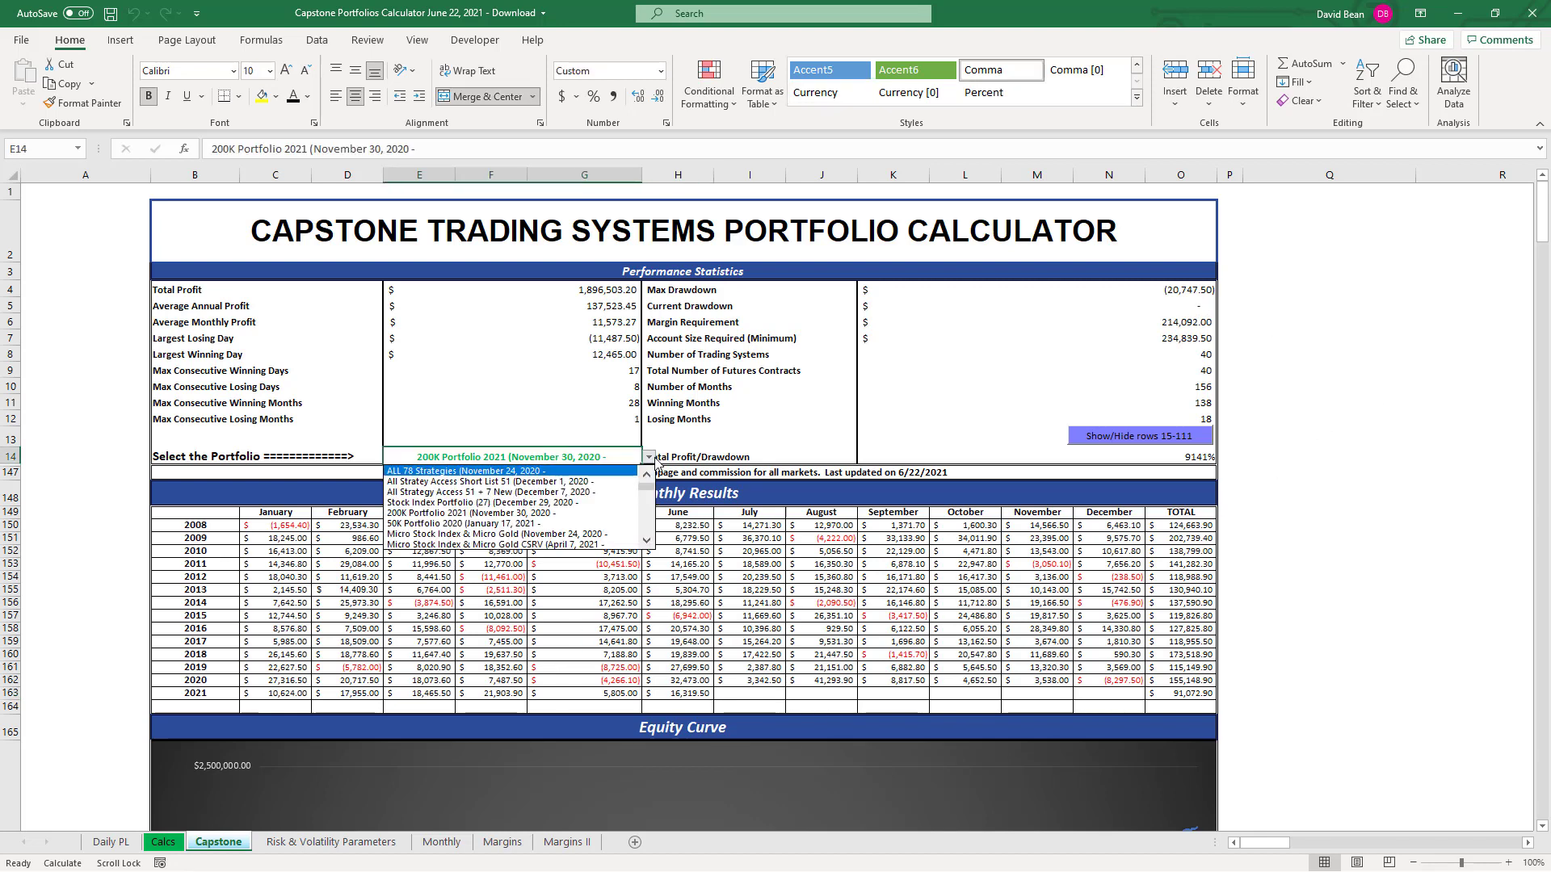
click(612, 472)
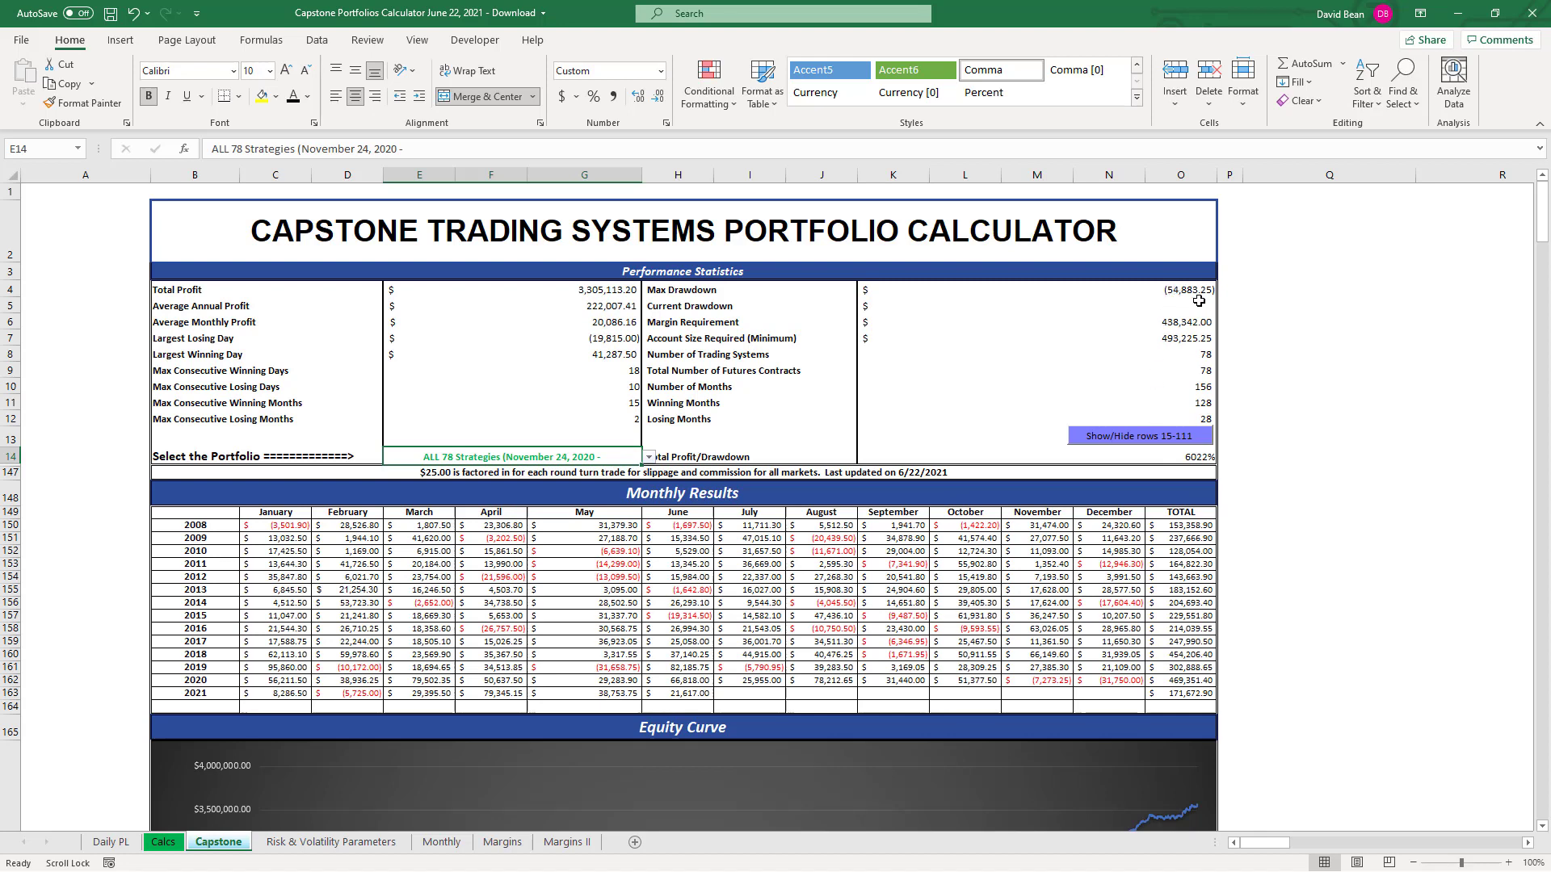
click(681, 695)
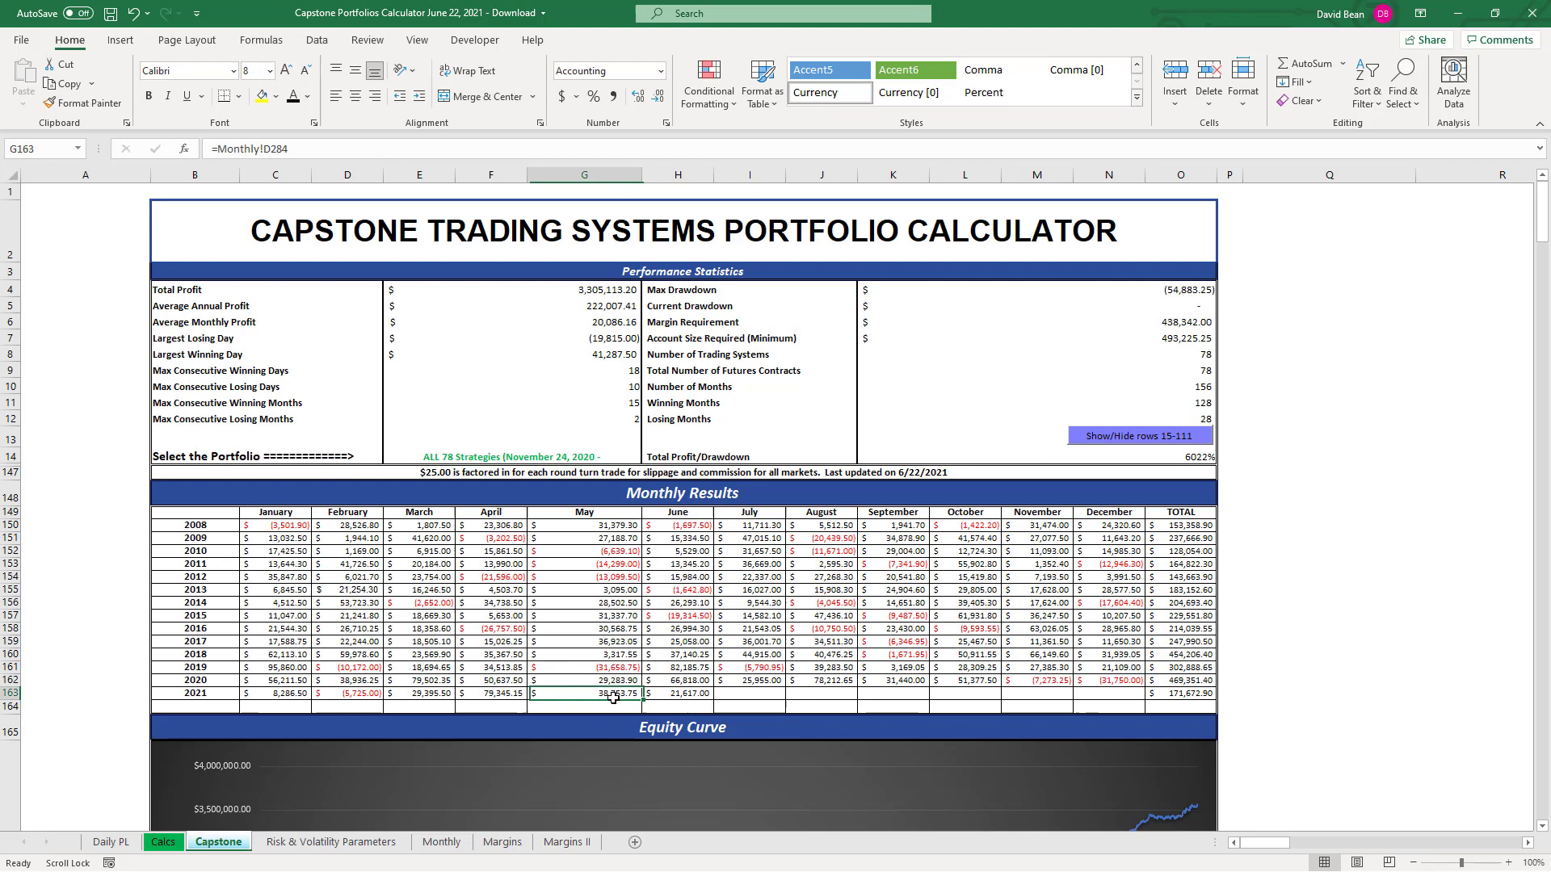
Step: Switch the calculator to the All Stratey Access Short List 51 portfolio
click(597, 458)
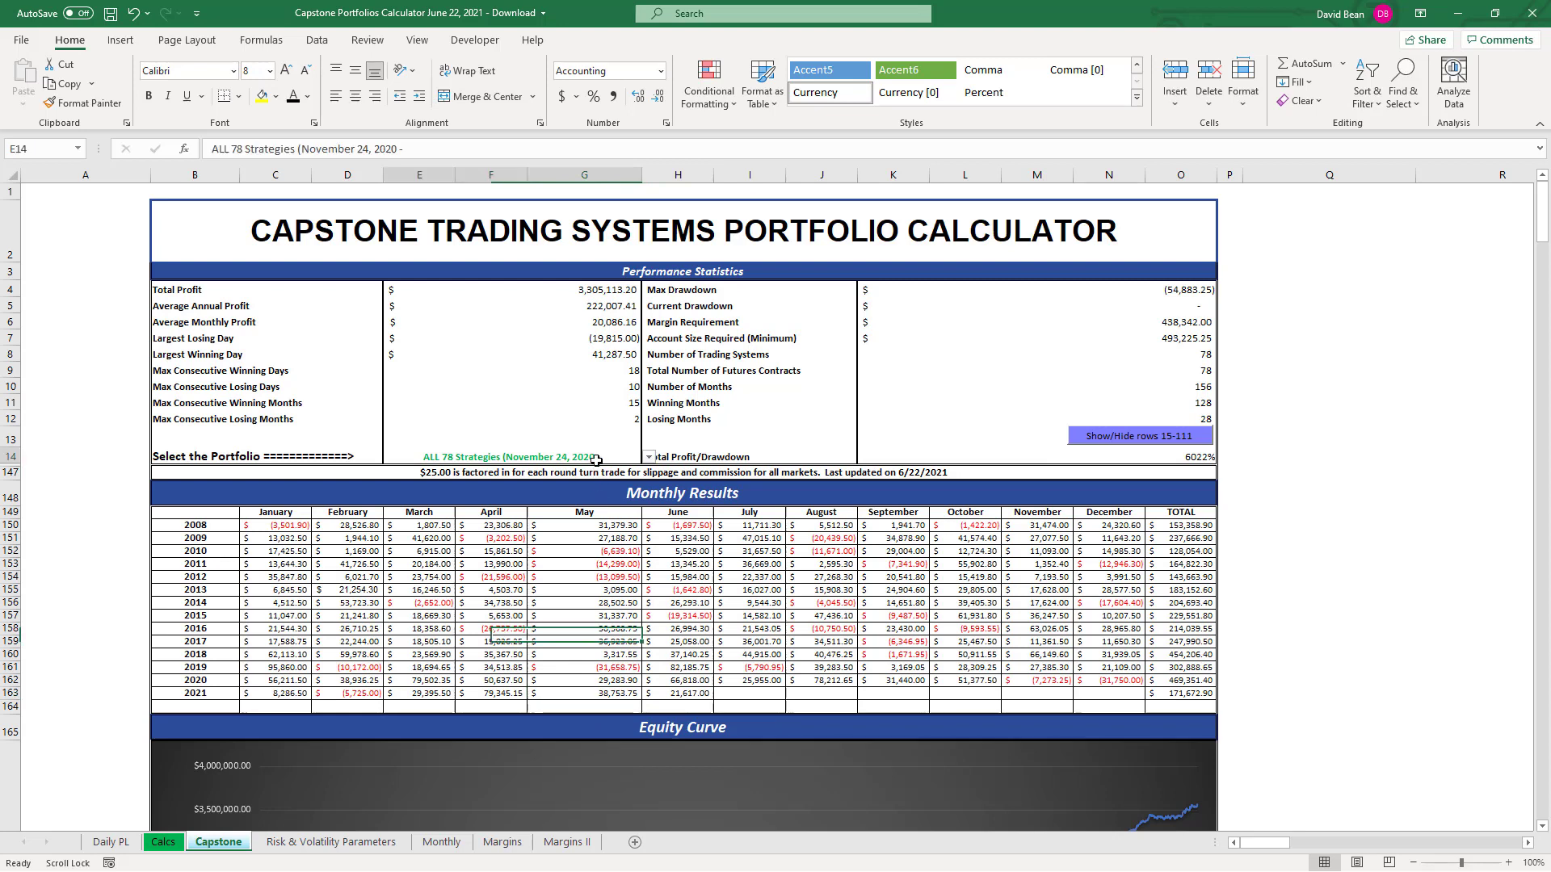
click(648, 458)
click(599, 481)
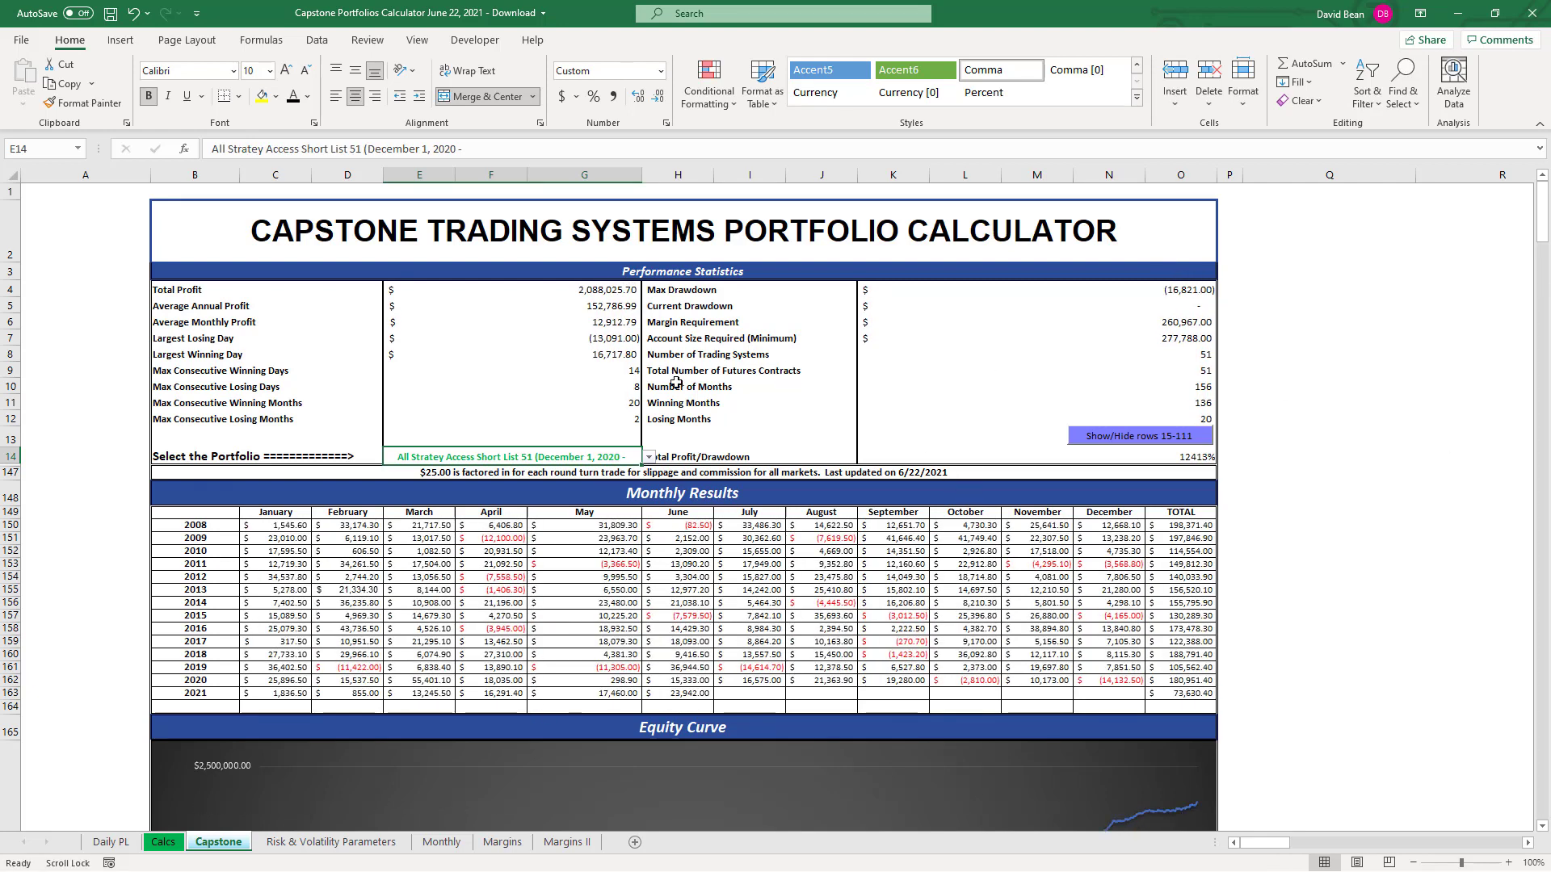
Step: View the statistics for the All Strategy Access 51 + 7 New portfolio, followed by Stock Index Portfolio (27)
click(649, 458)
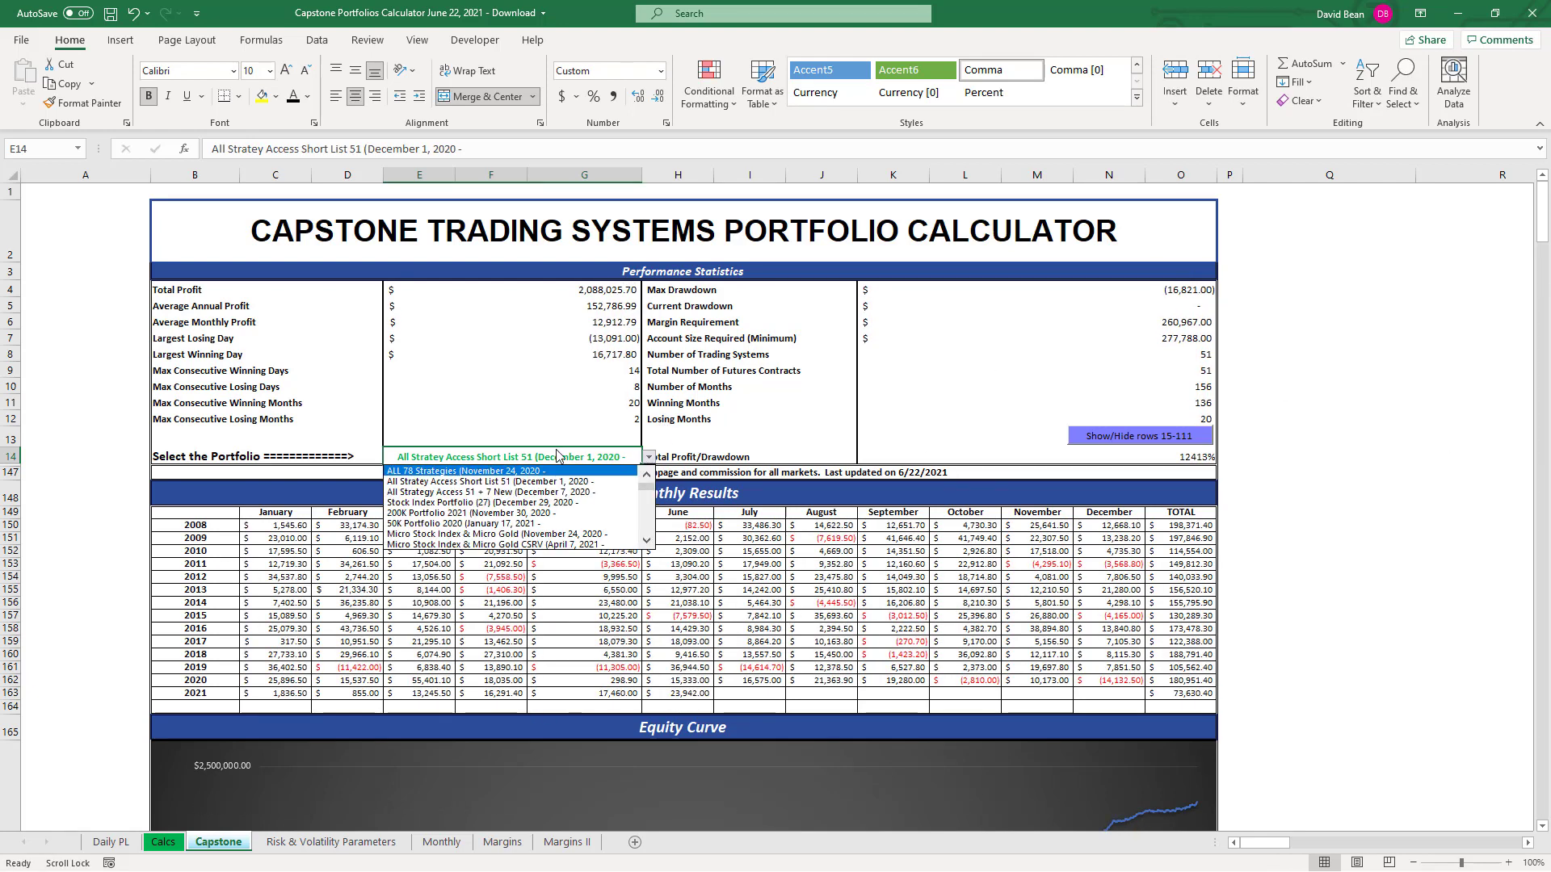
click(507, 493)
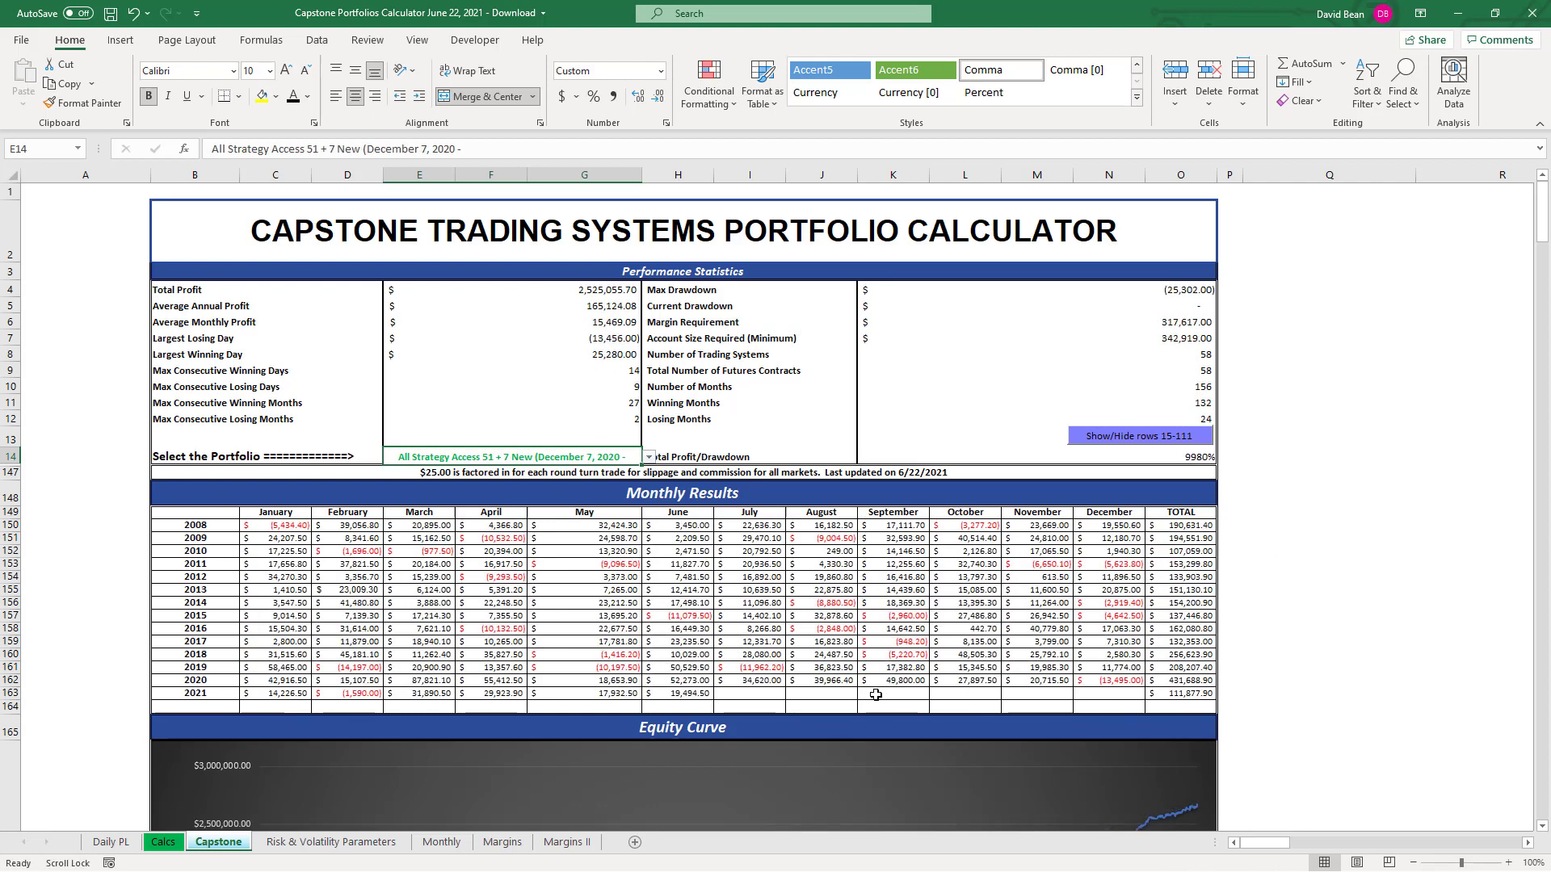
click(649, 457)
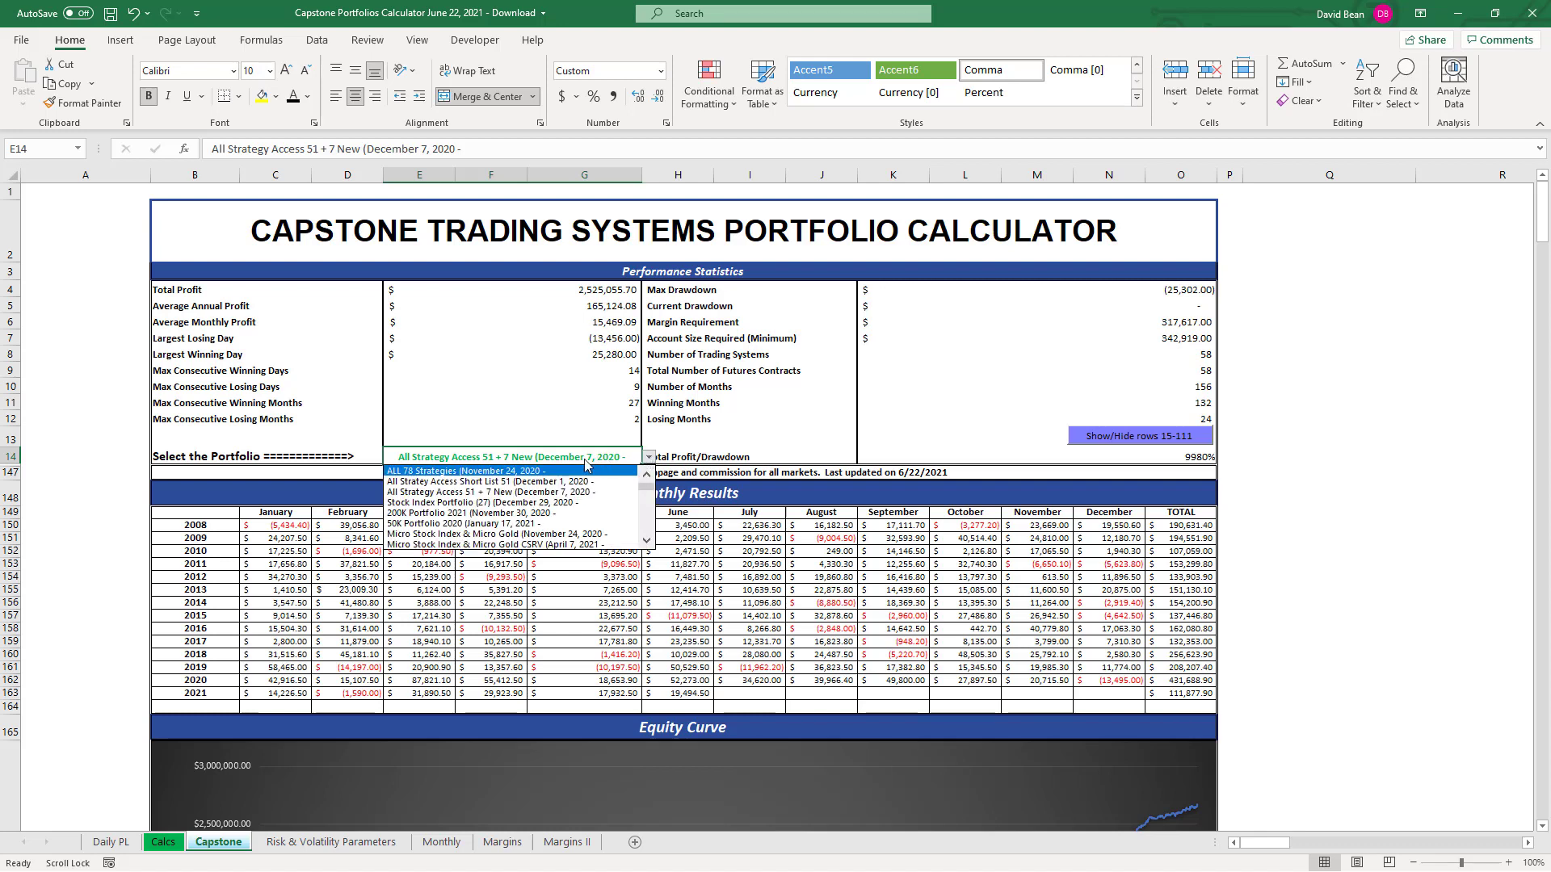
click(505, 503)
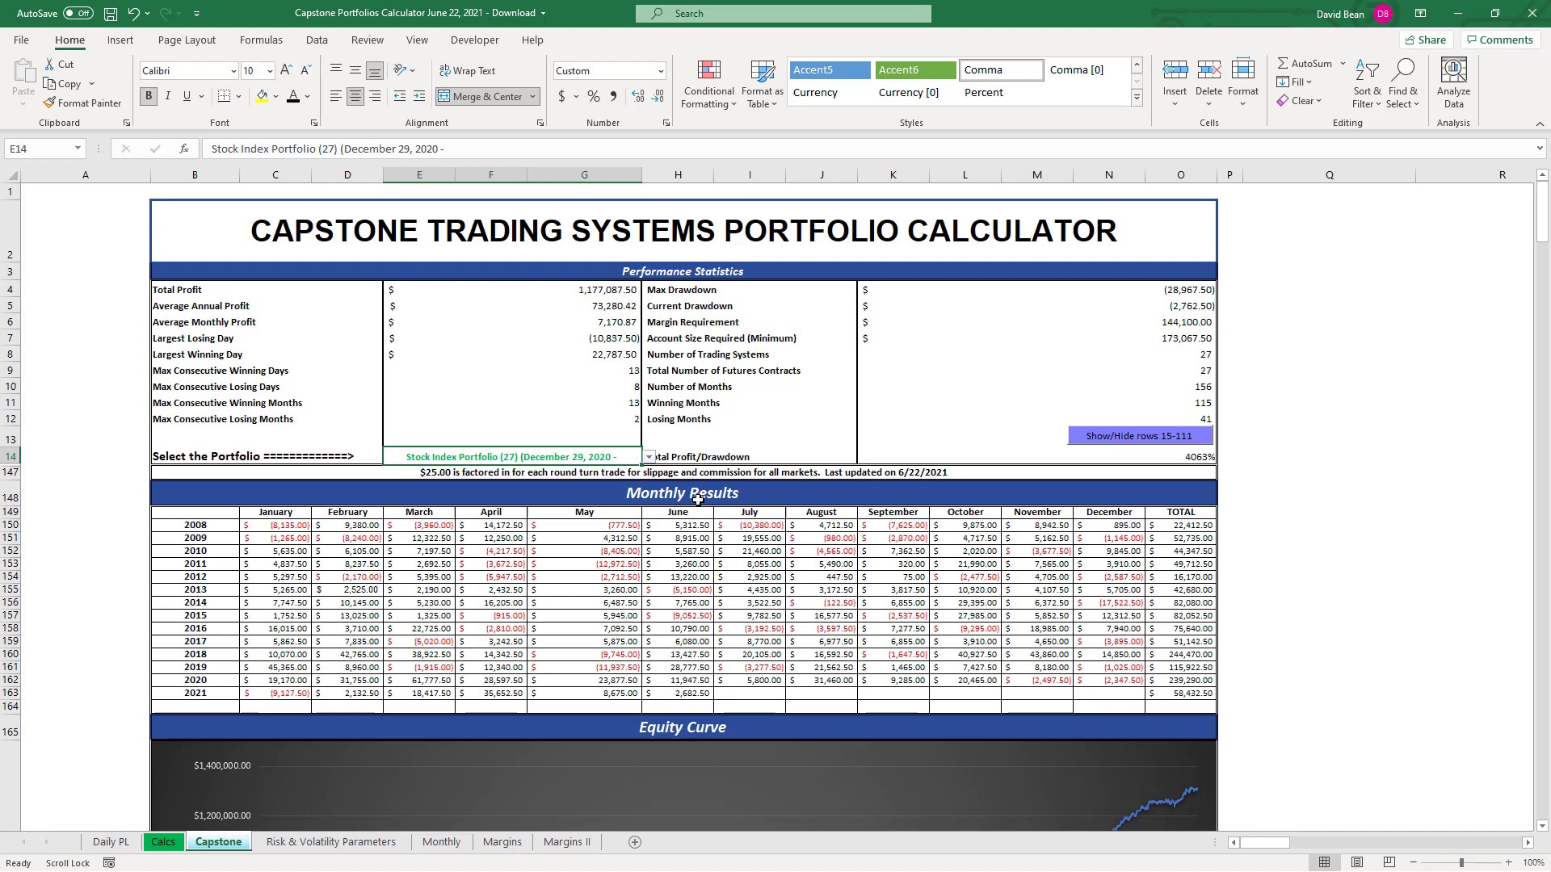
Step: View the statistics for the 200K Portfolio 2021, followed by the 50K Portfolio 2020
click(649, 457)
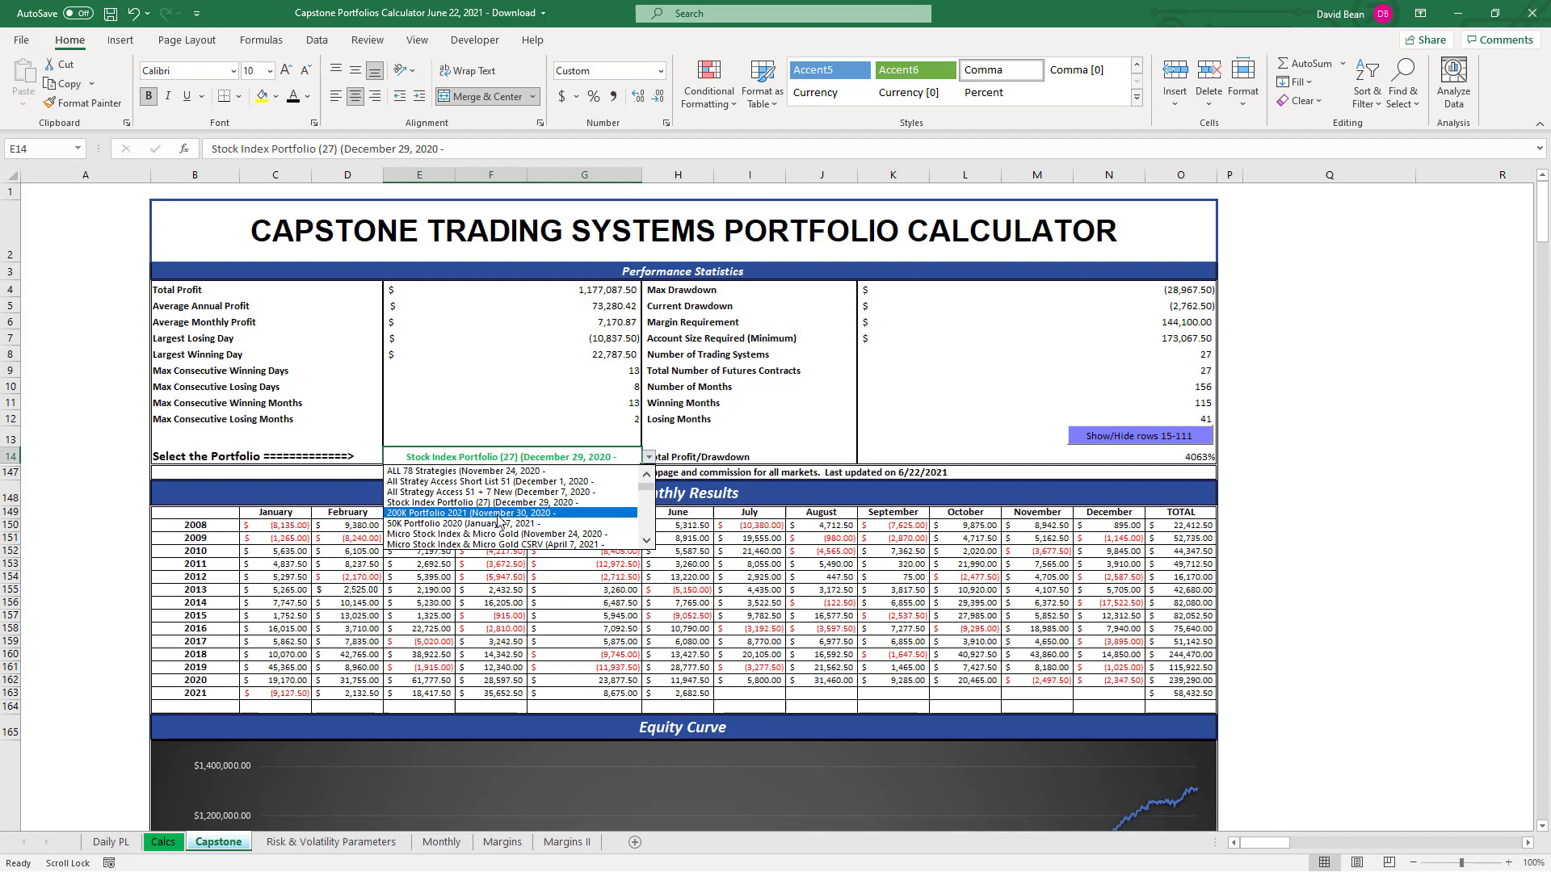
click(499, 514)
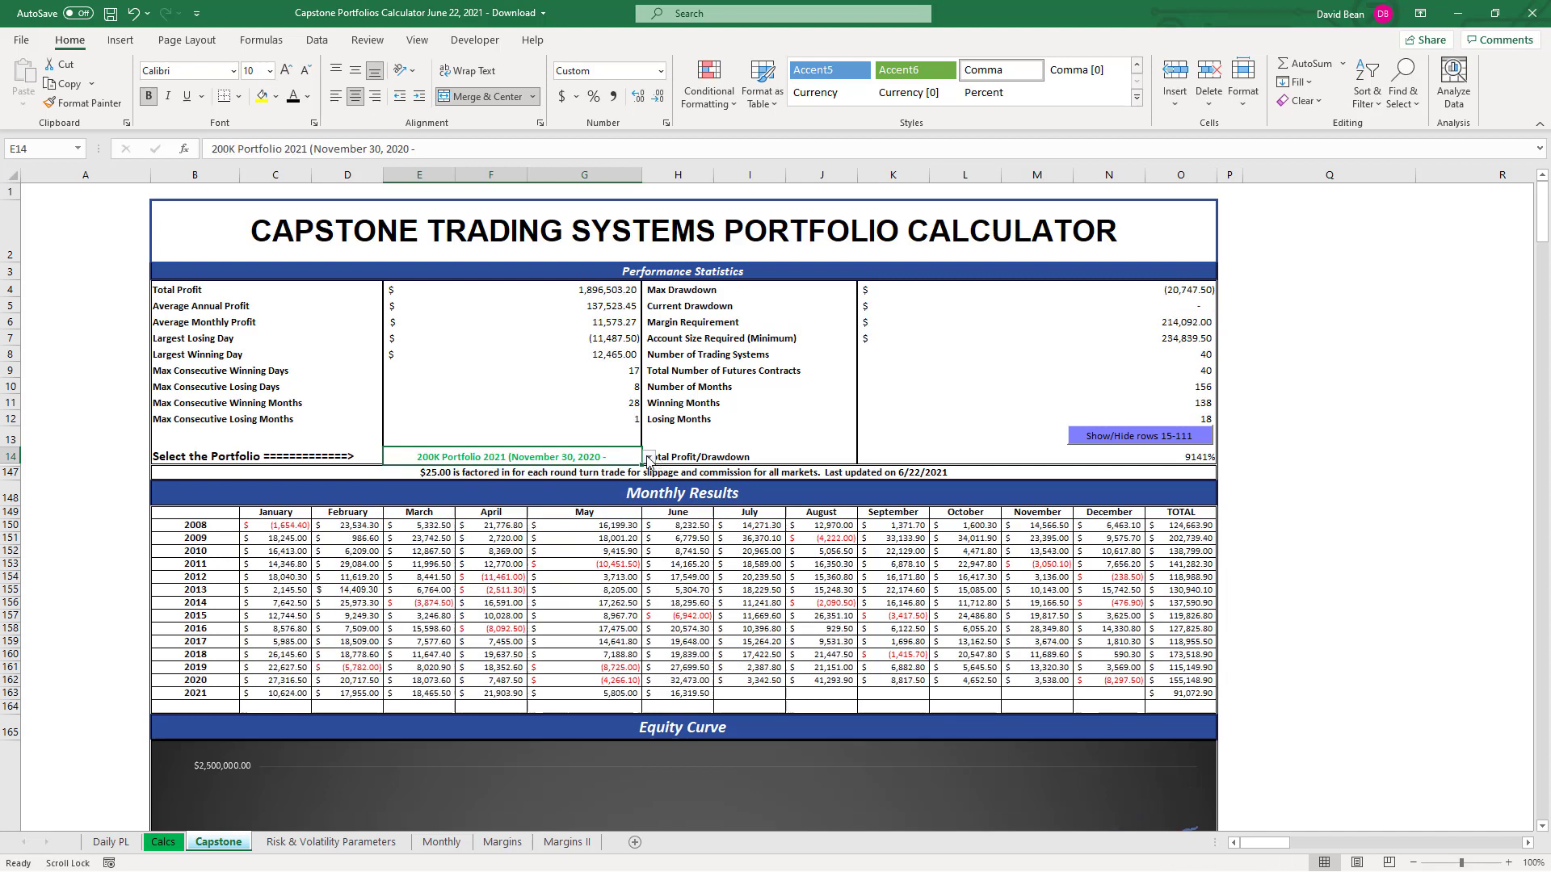
click(649, 458)
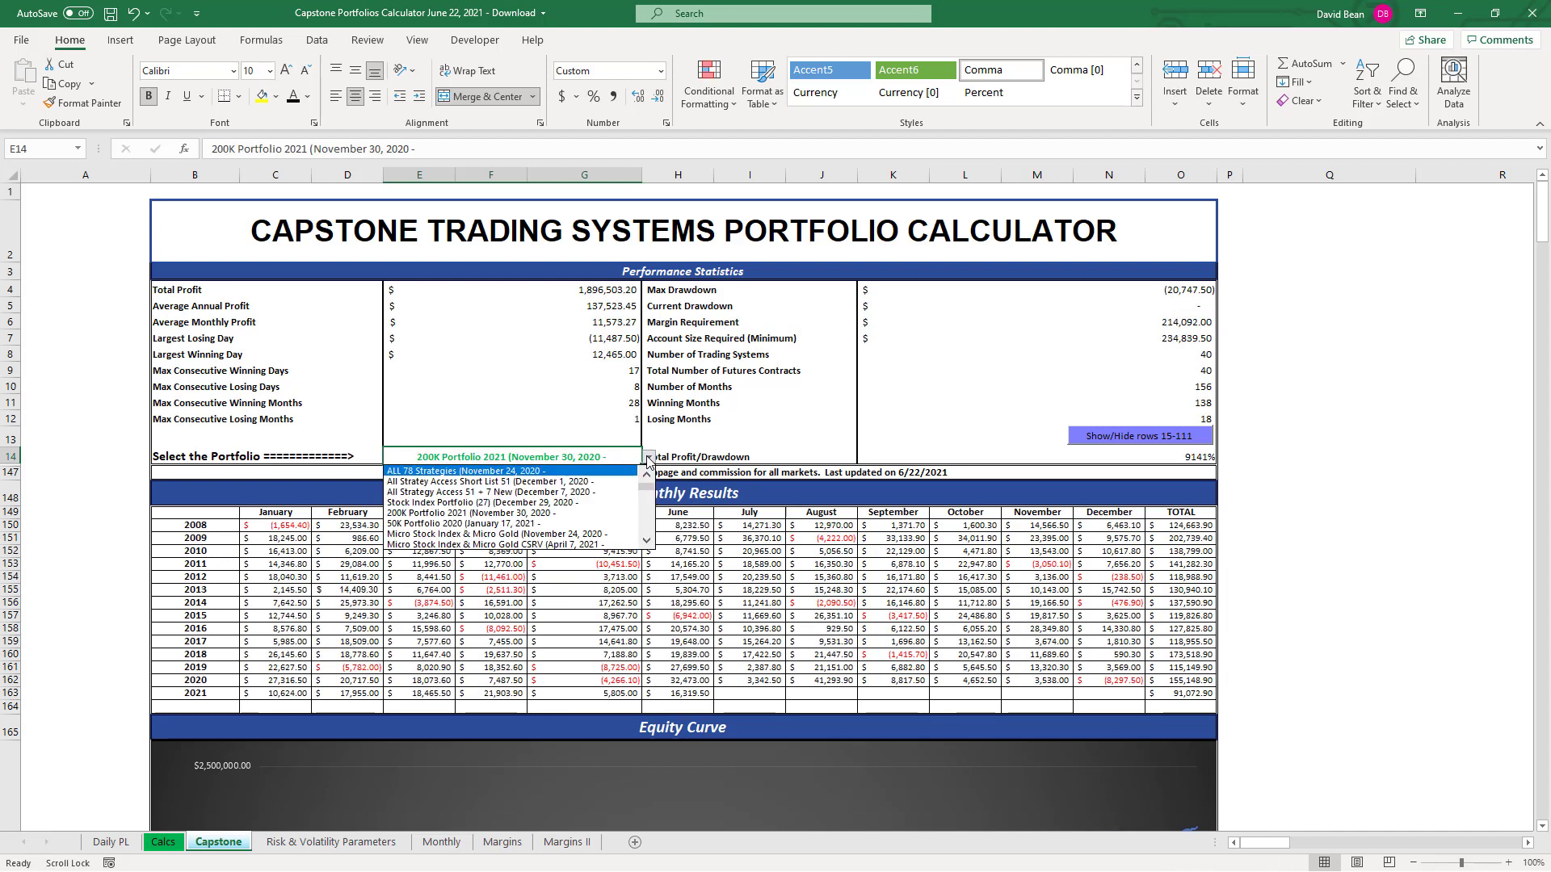
click(566, 524)
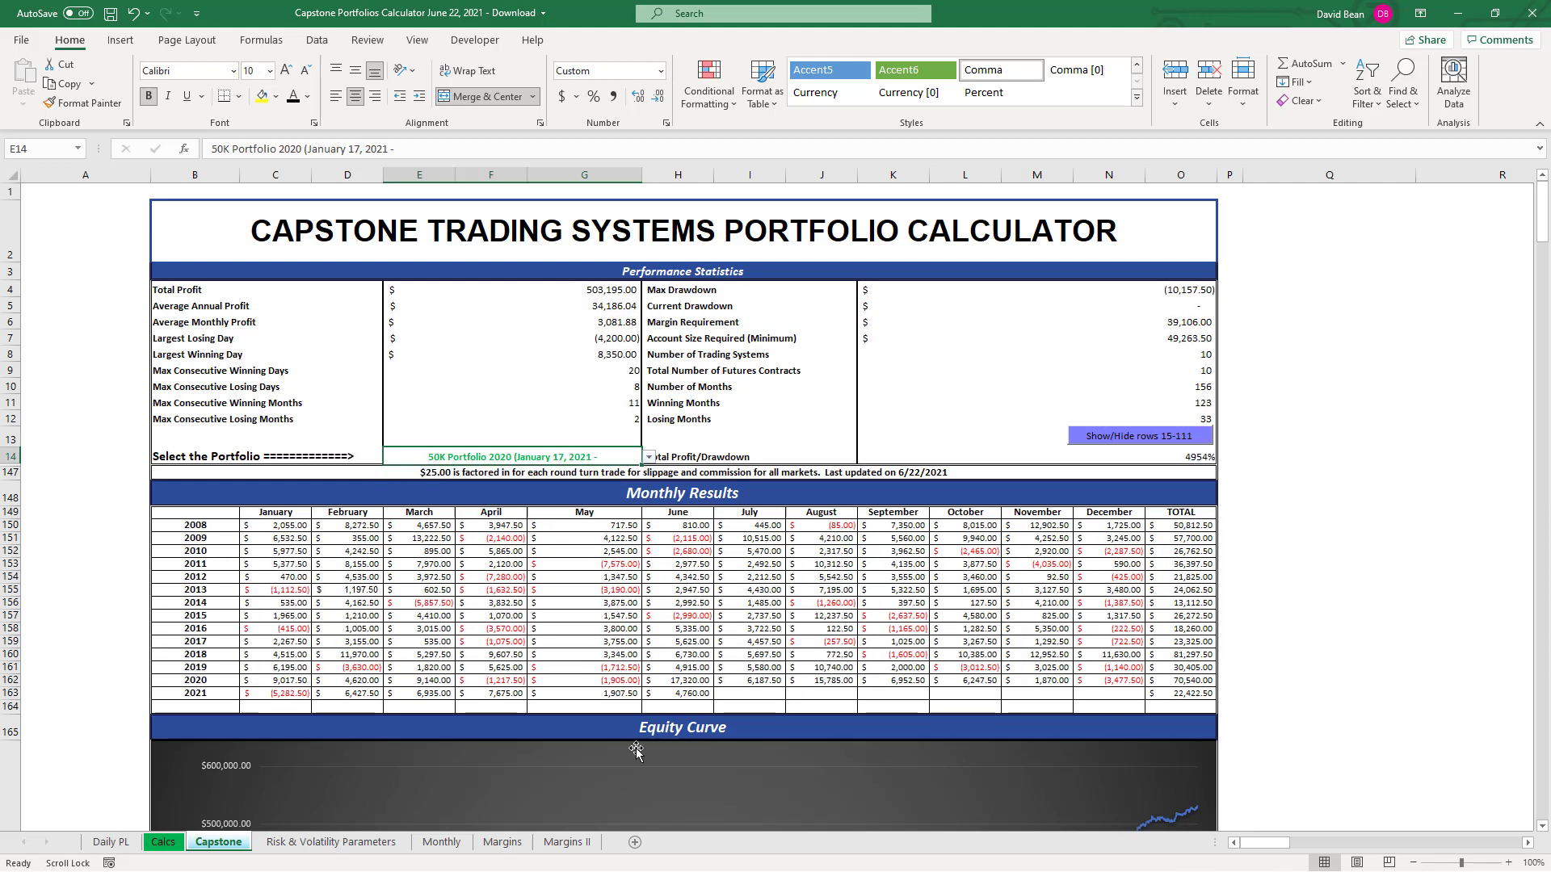
Step: Inspect the latest Drawdown and Daily P/L rows on the Calcs sheet, and return to the June 2021 result on the Capstone sheet
click(164, 842)
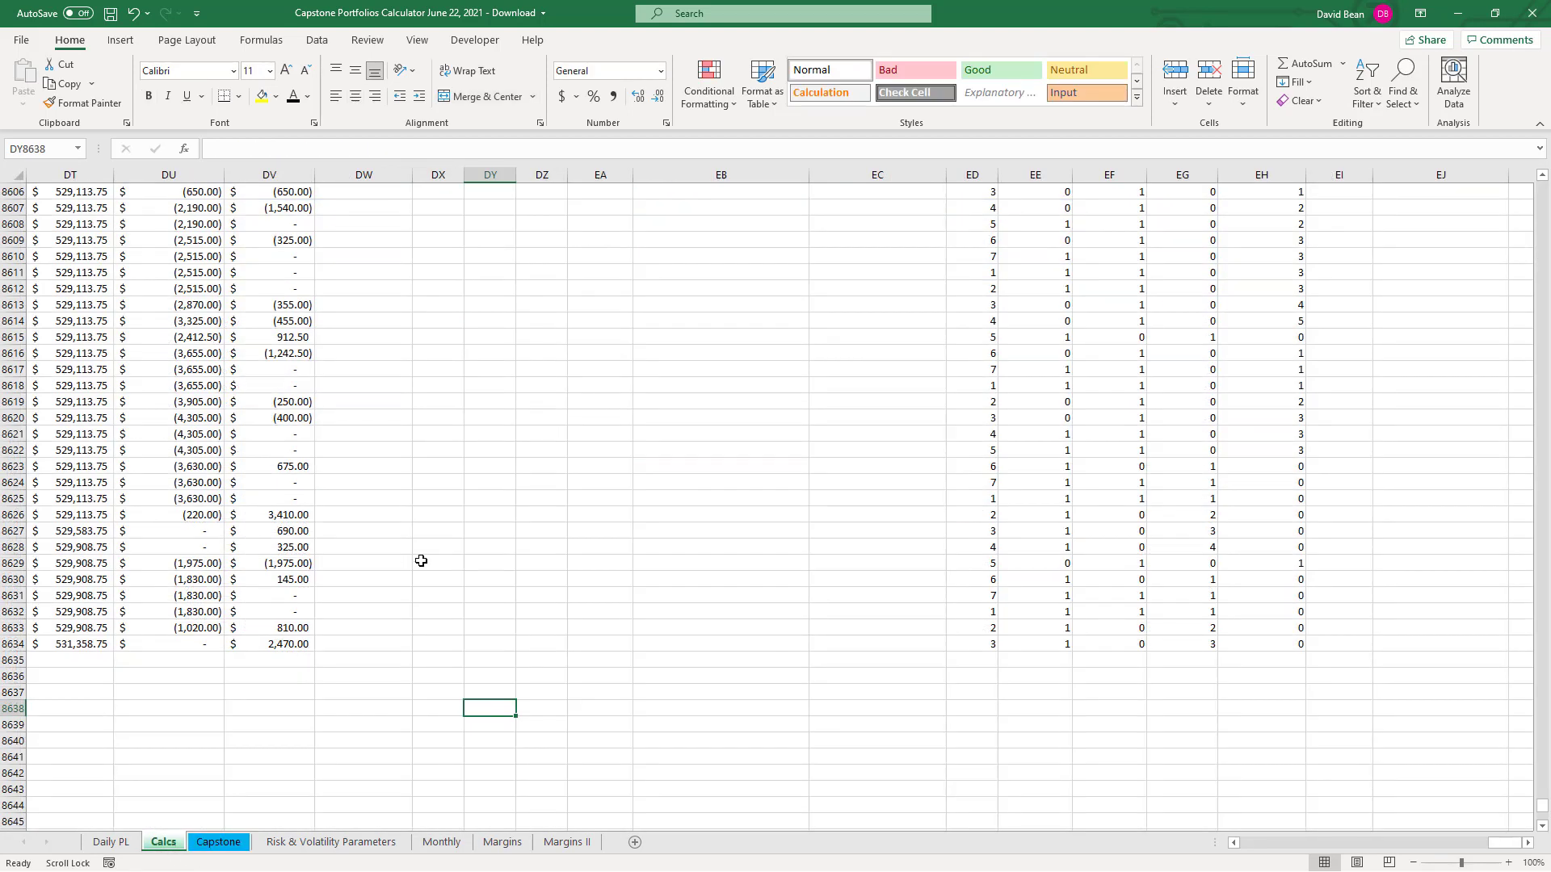
click(194, 578)
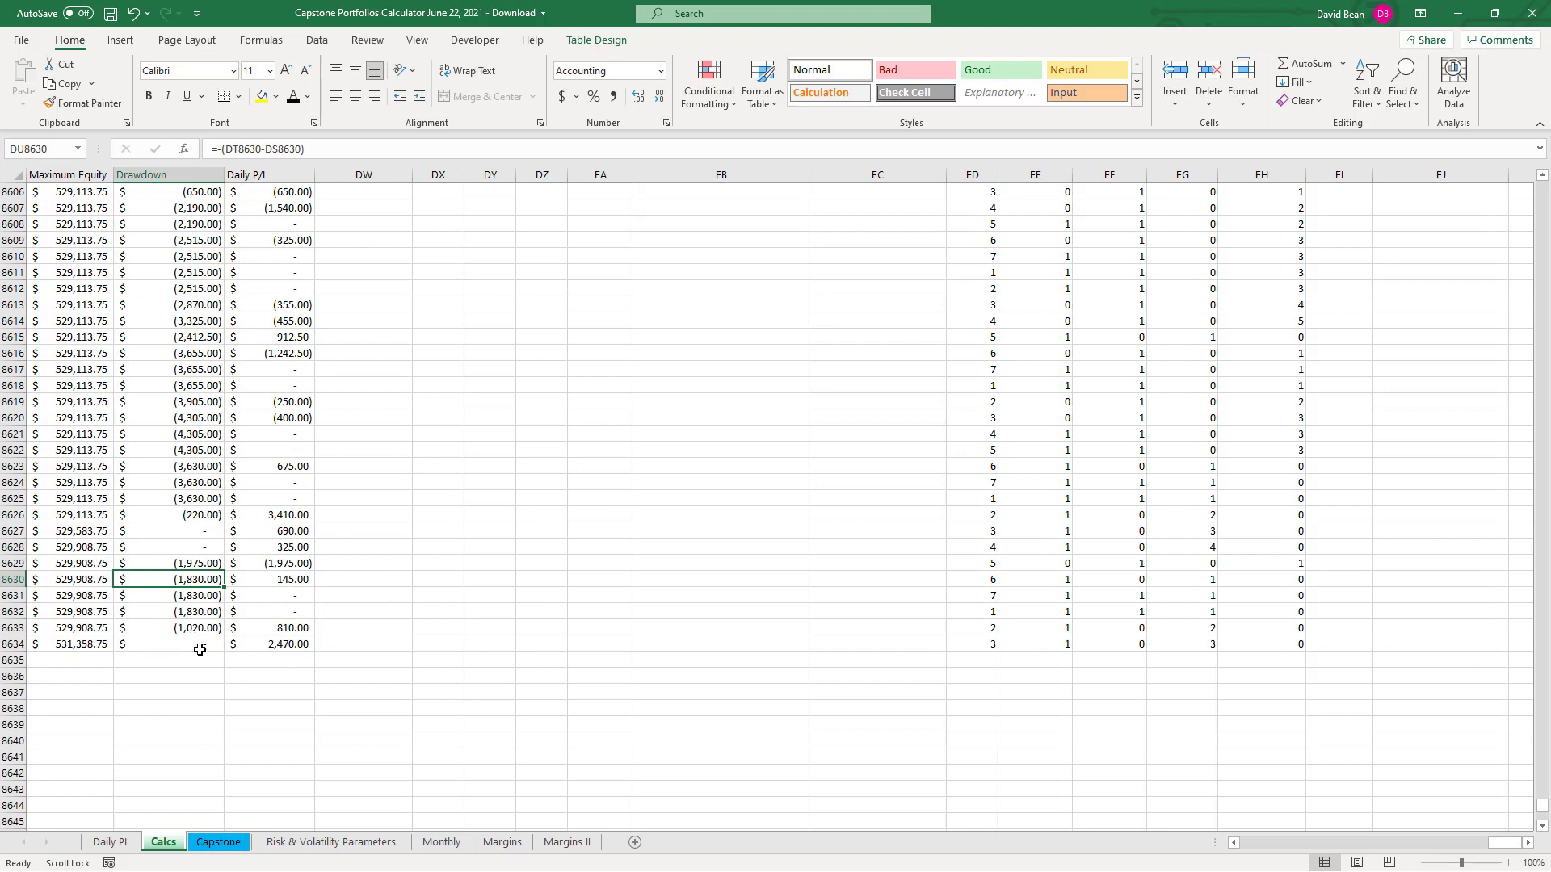
click(293, 643)
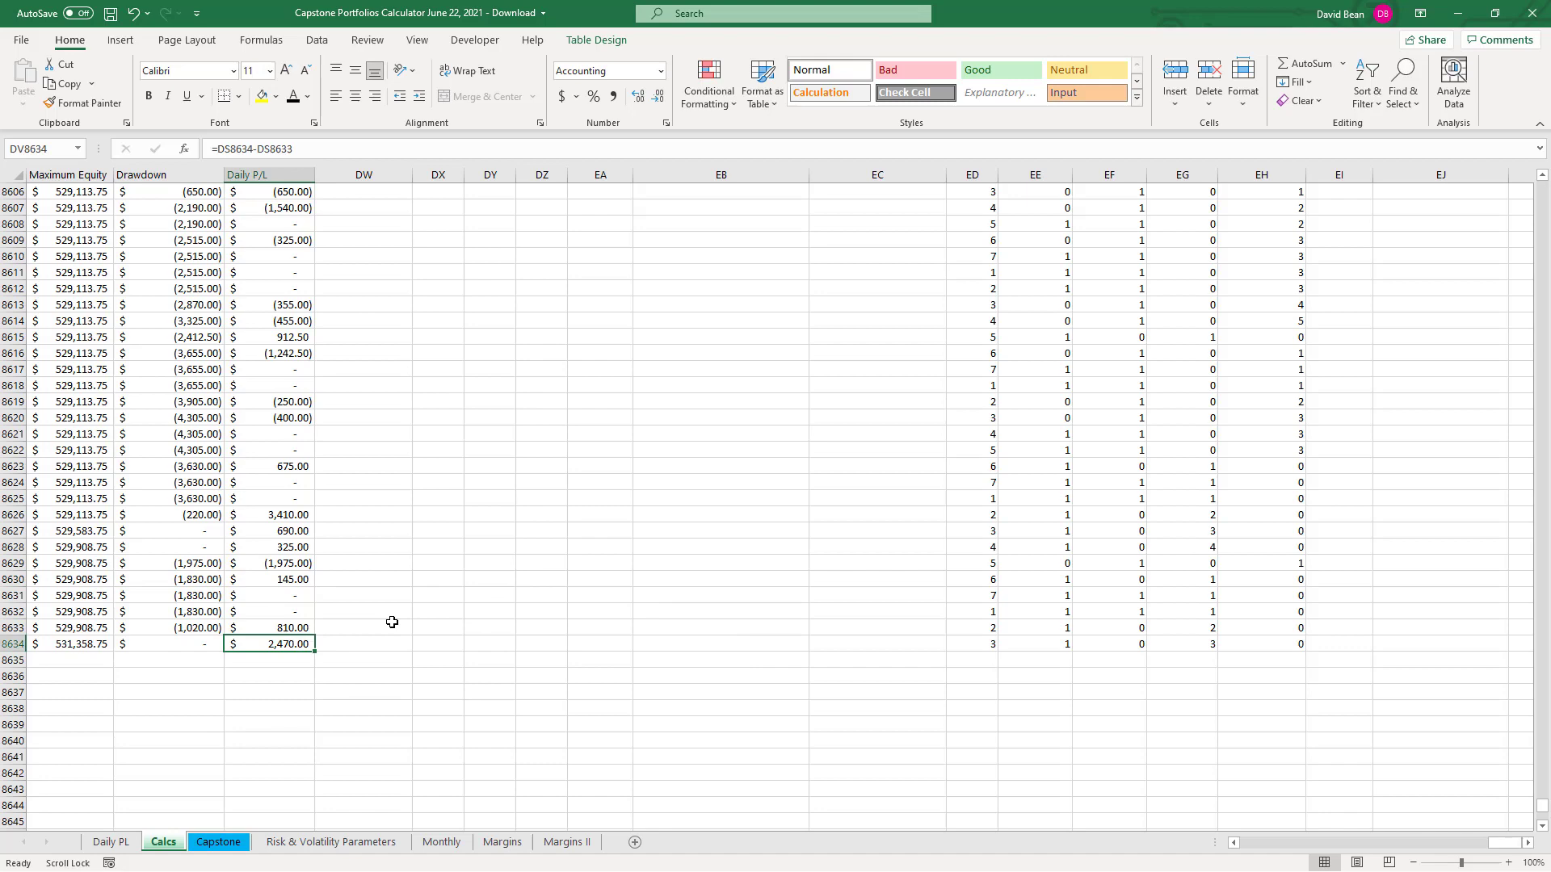
click(214, 842)
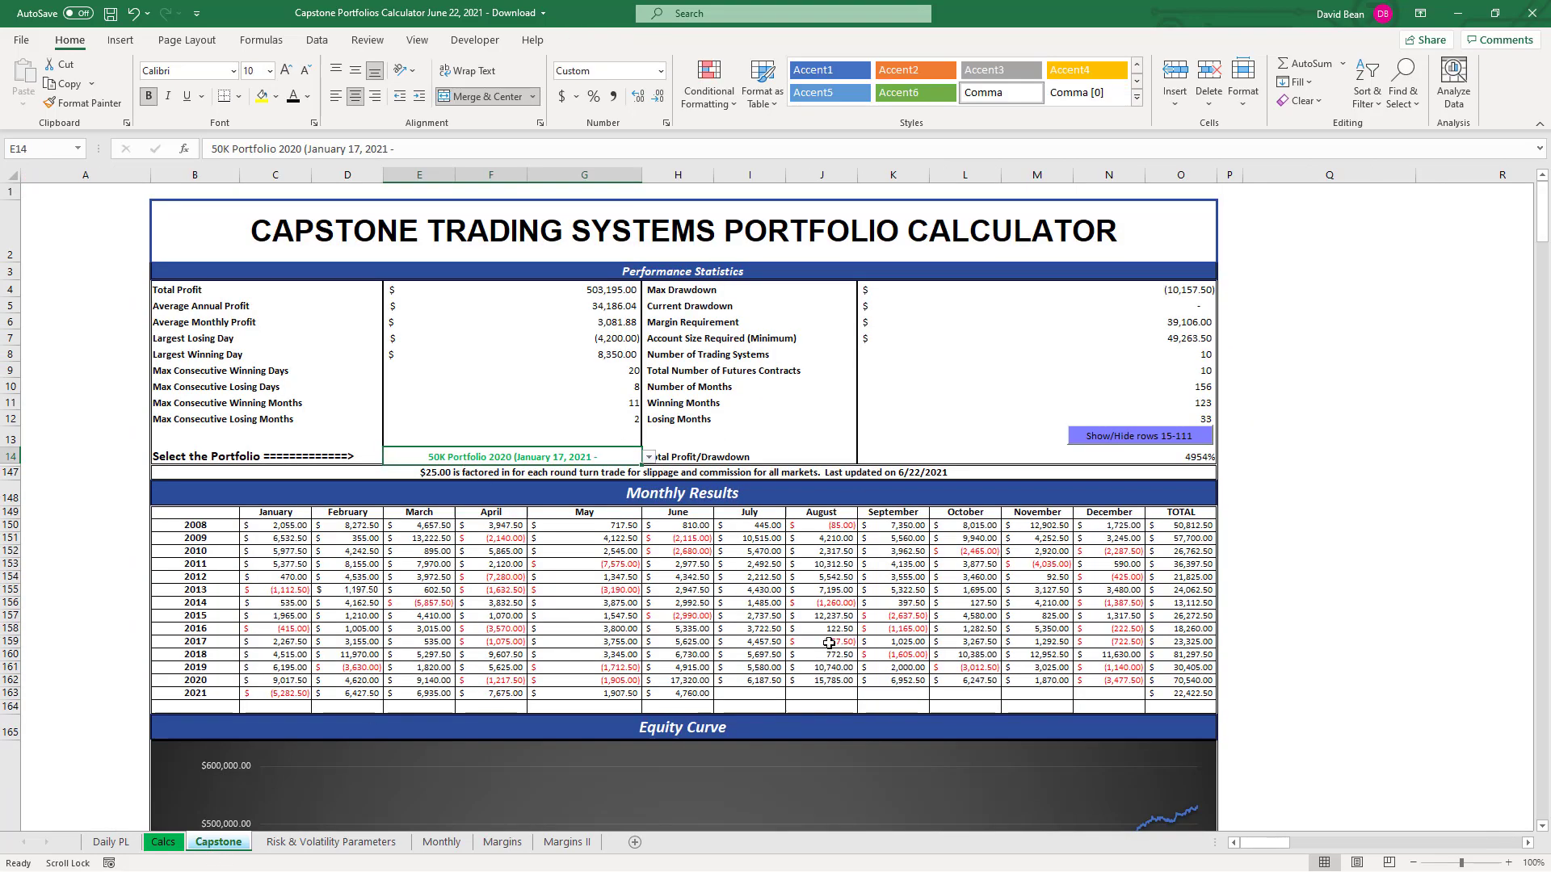
click(689, 689)
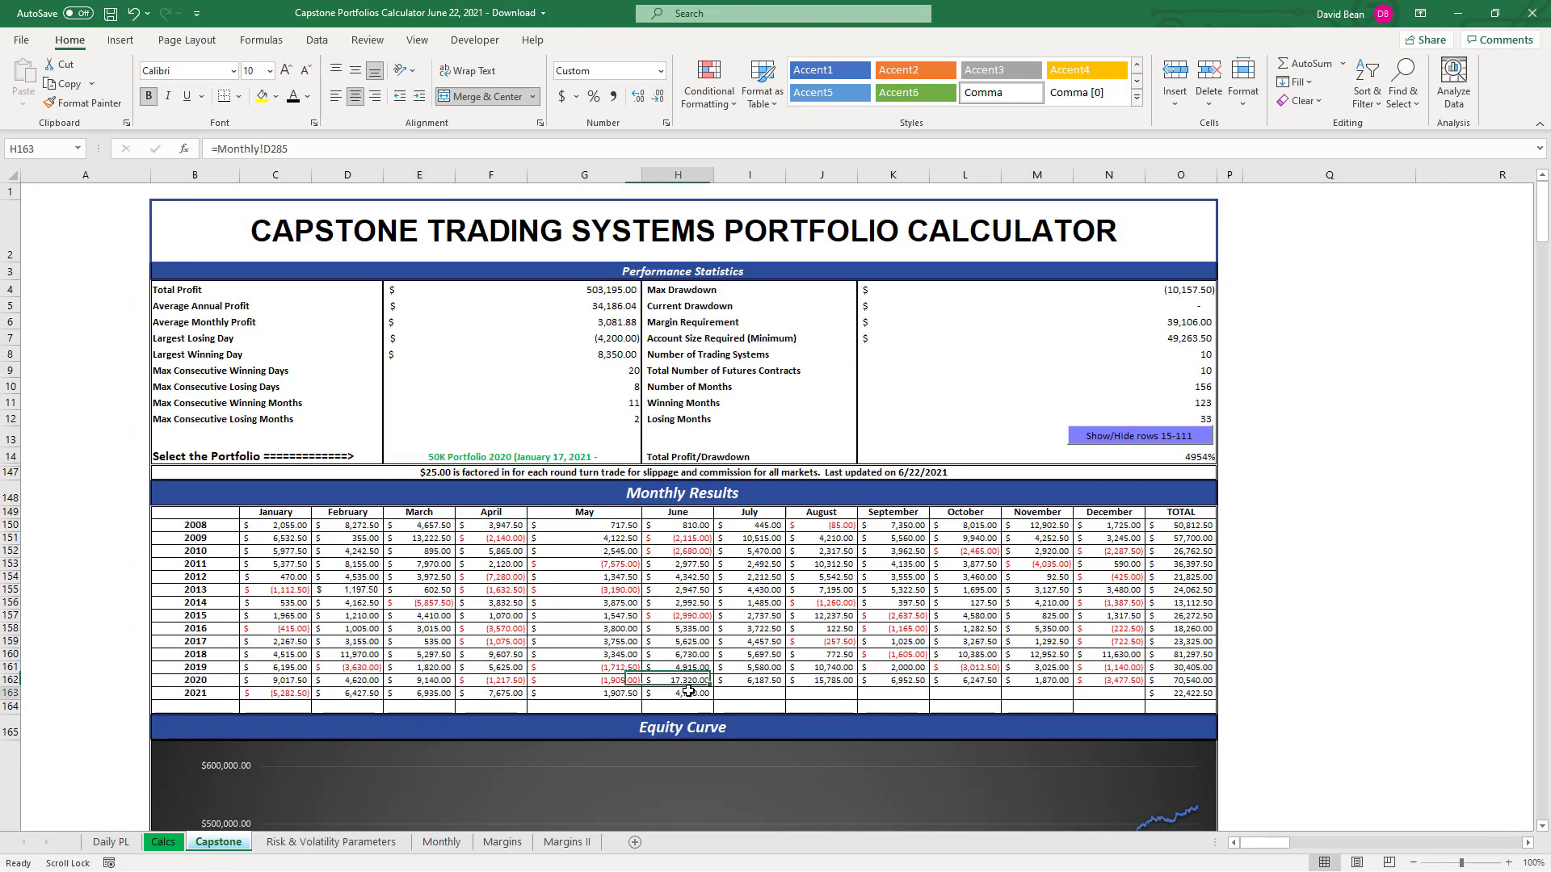
Step: Select the Micro Stock Index & Micro Gold portfolio dated November 24, 2020 and check its current drawdown
click(568, 450)
click(570, 455)
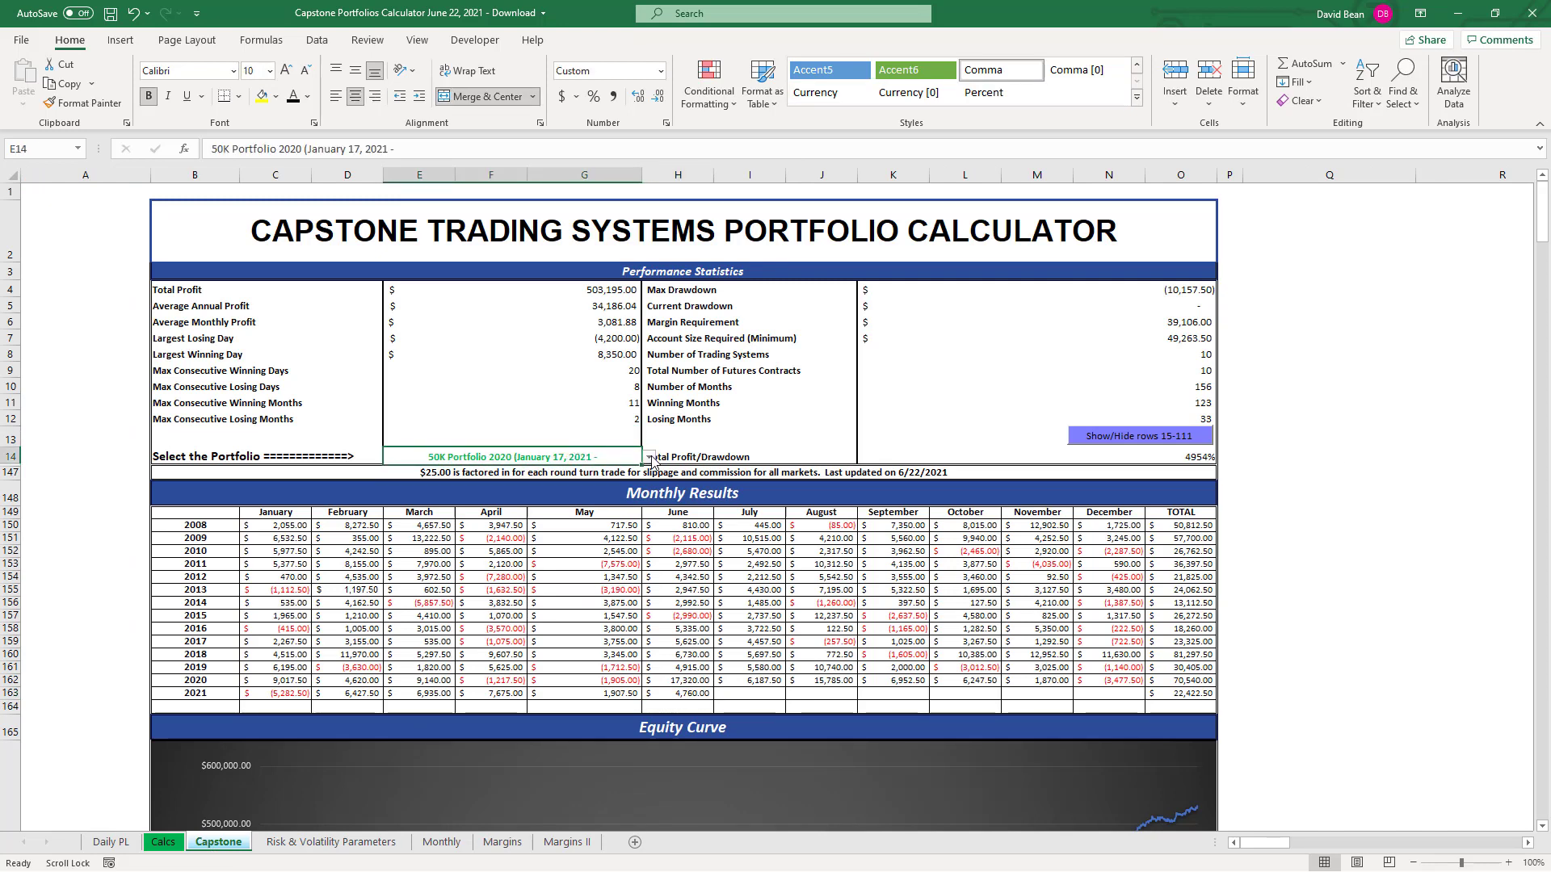
click(649, 458)
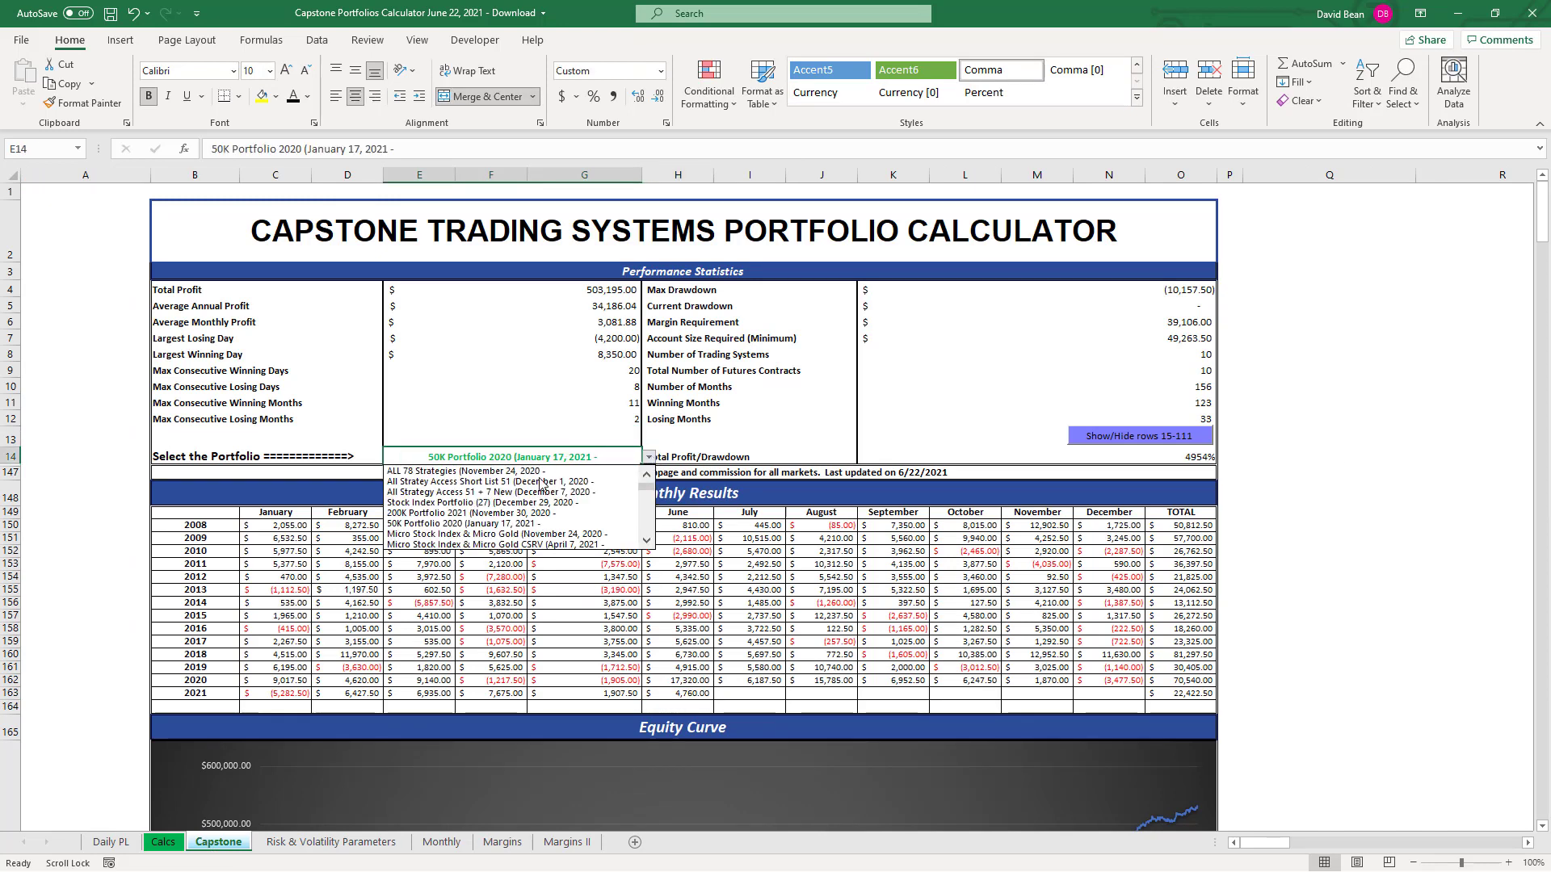
click(525, 535)
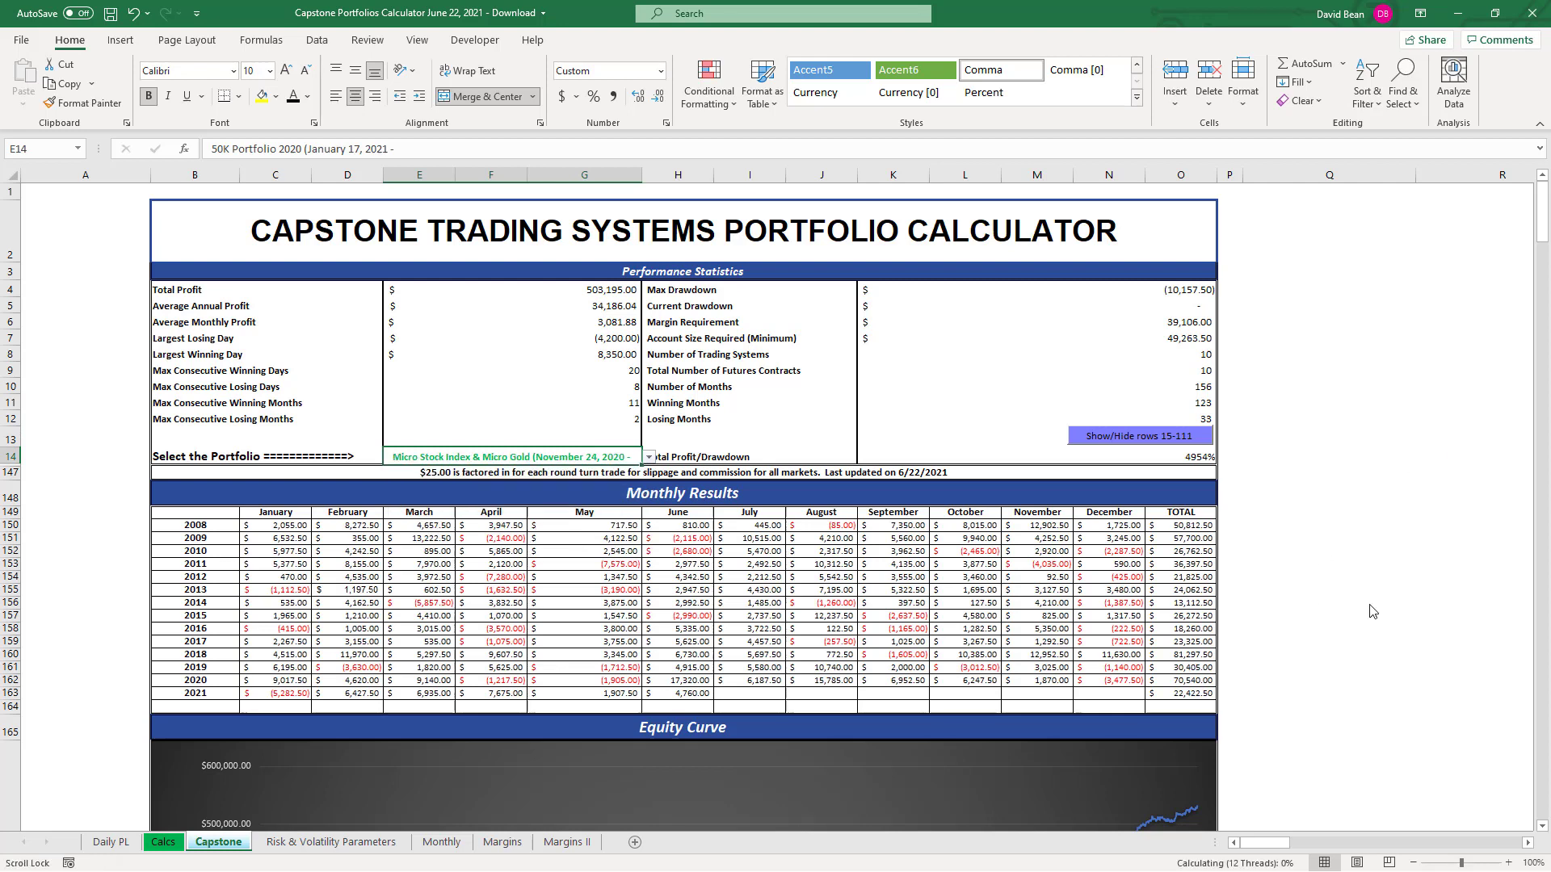
click(1179, 303)
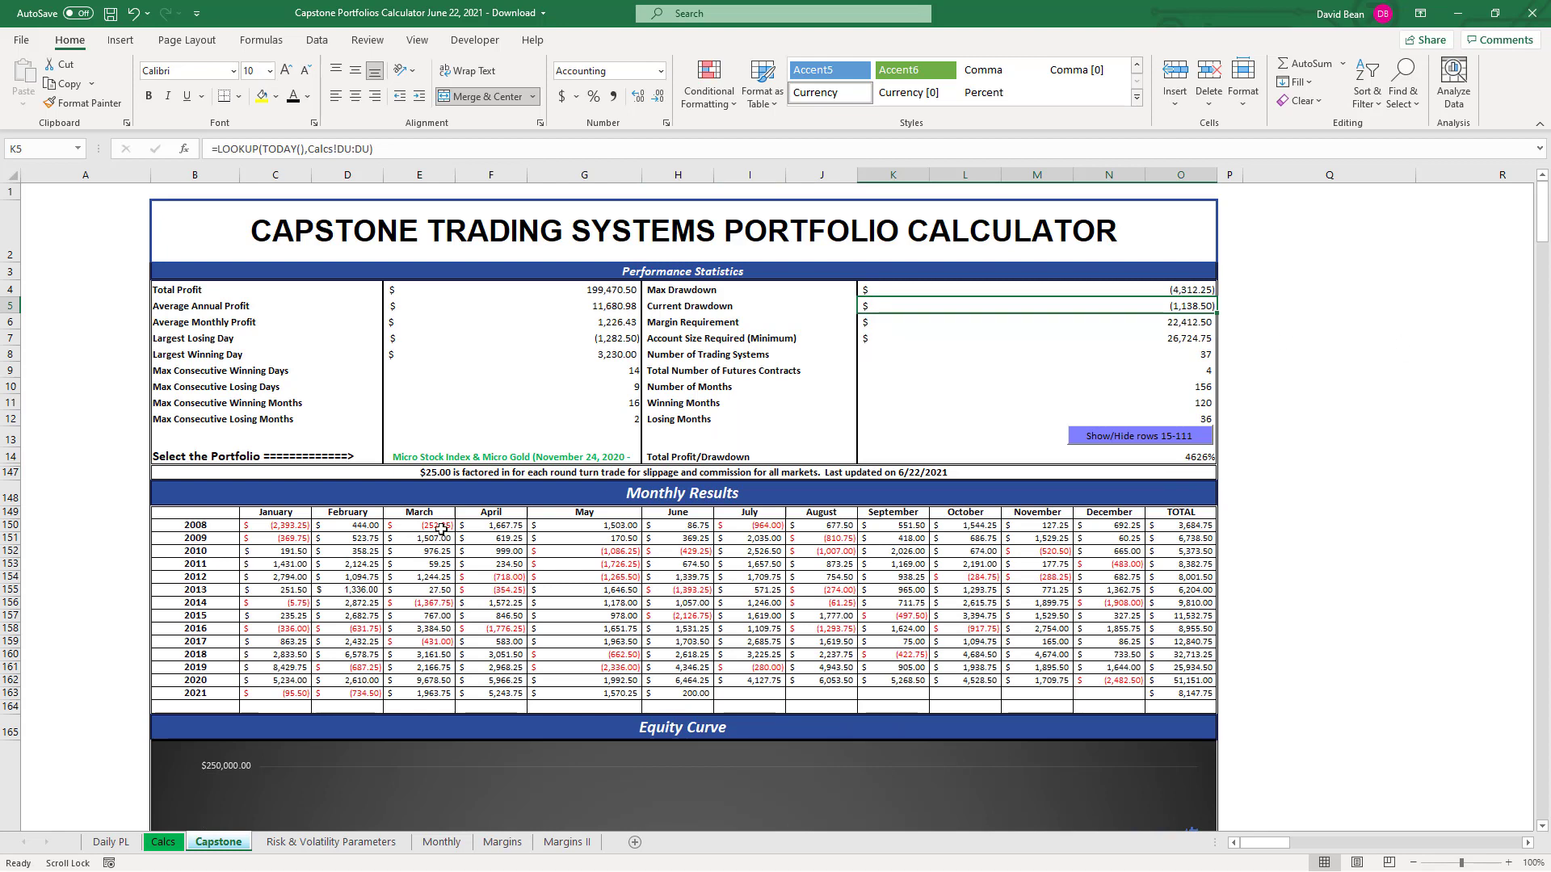
Step: Switch the calculator to the Micro Stock Index & Micro Gold CSRV portfolio and check its June 2021 result
click(615, 457)
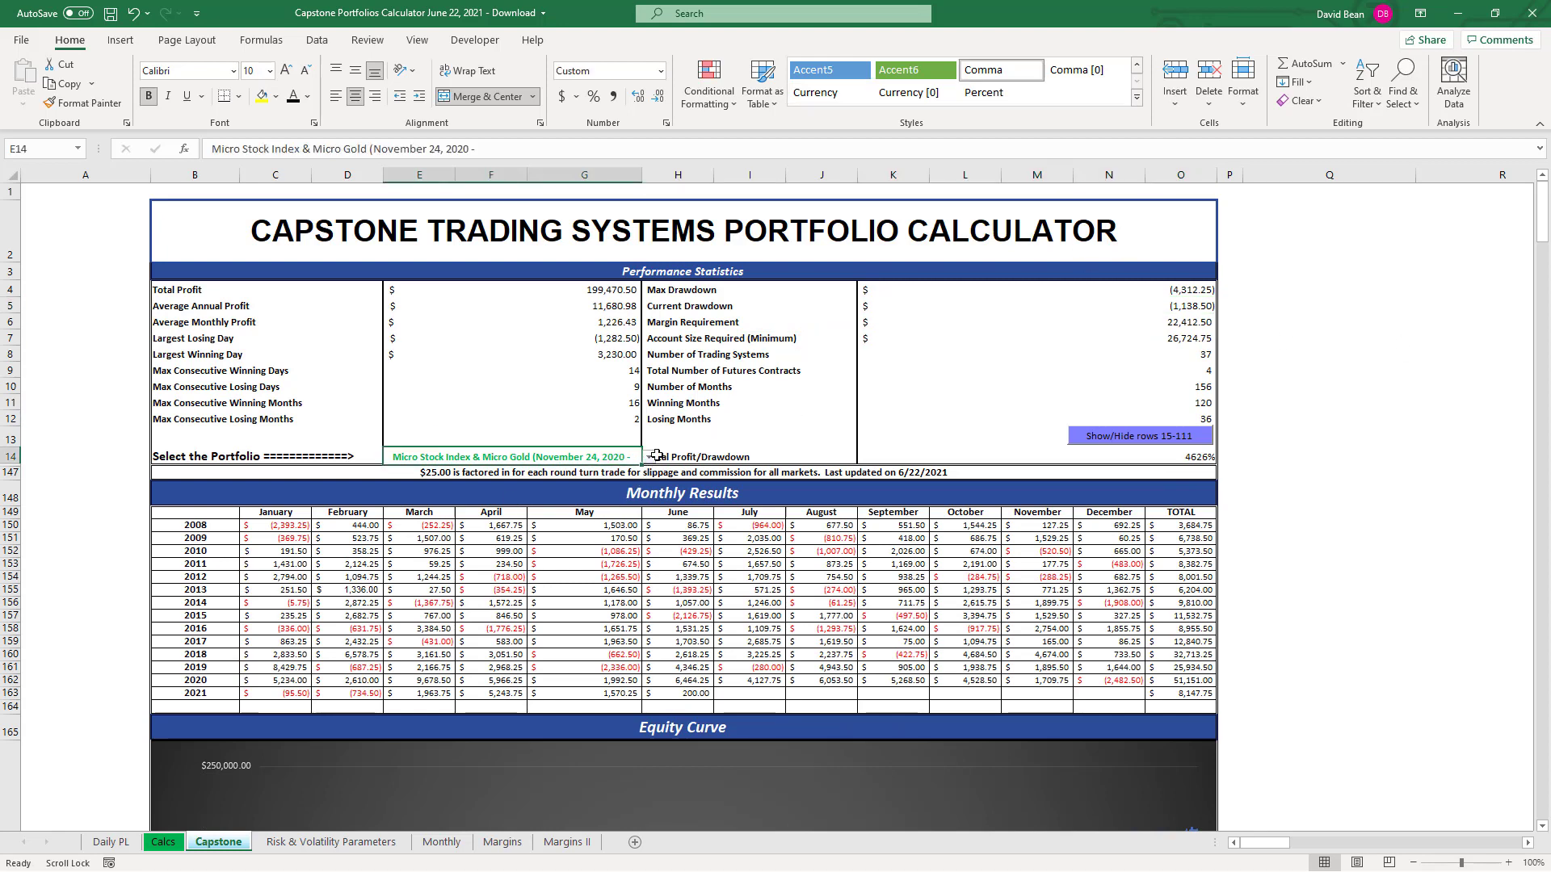
click(649, 457)
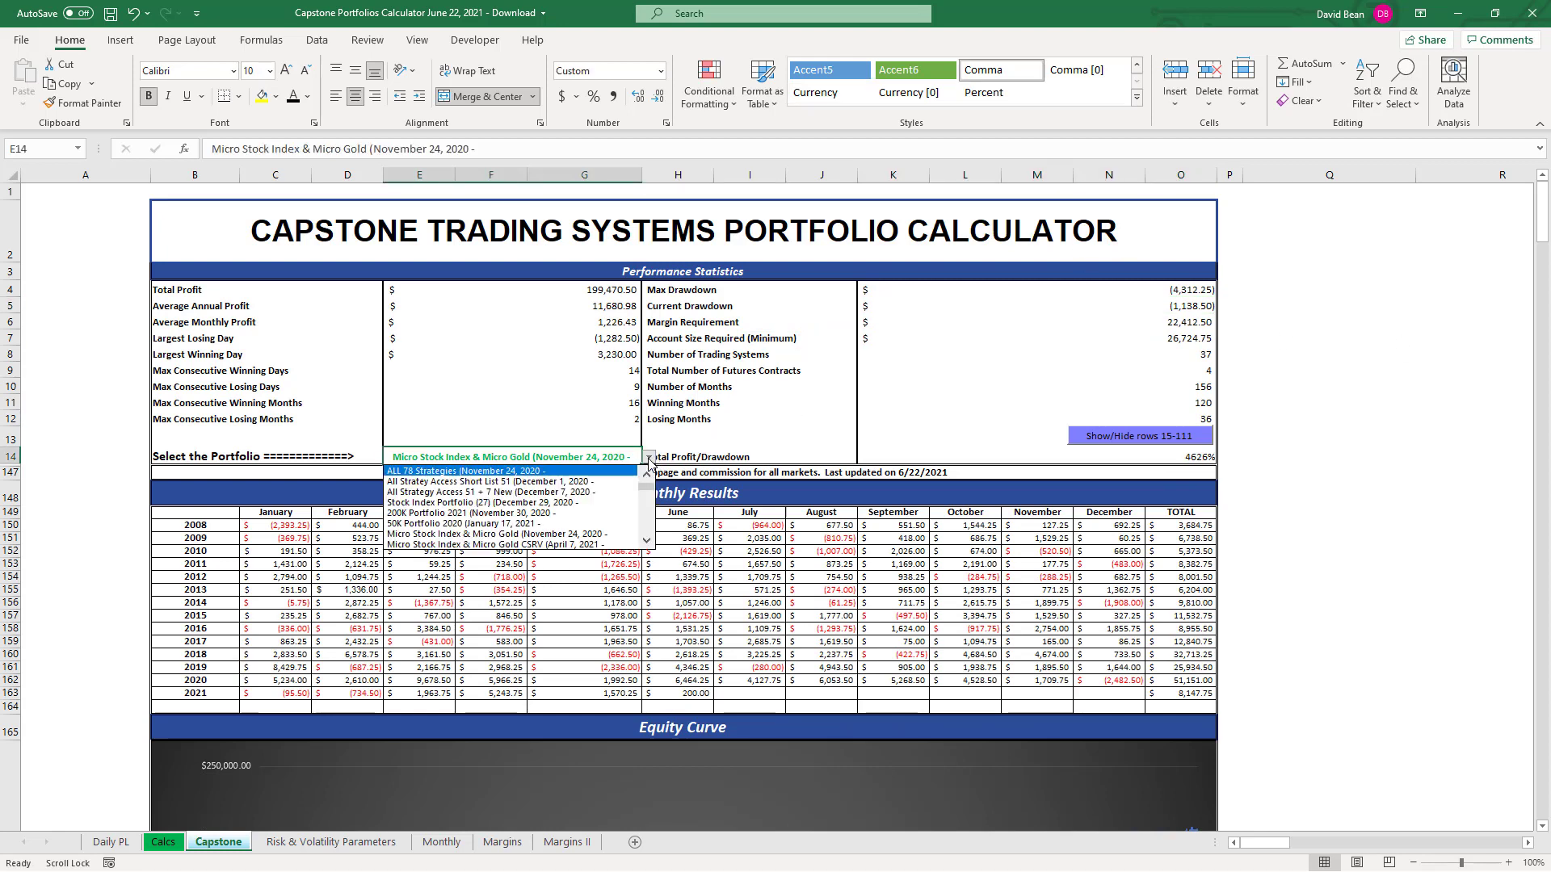
click(591, 544)
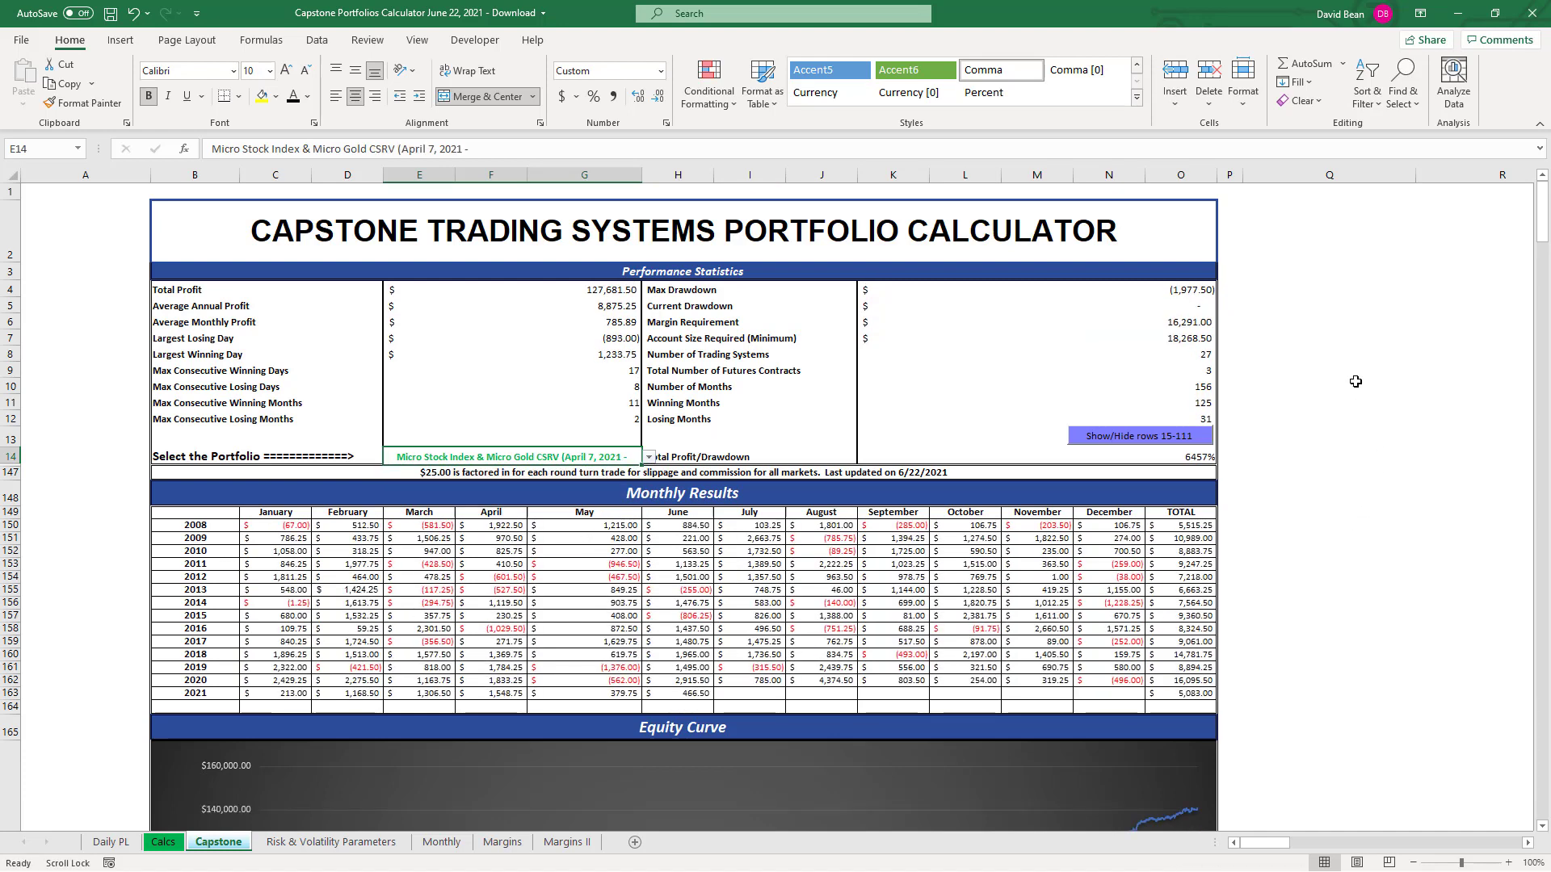
click(679, 695)
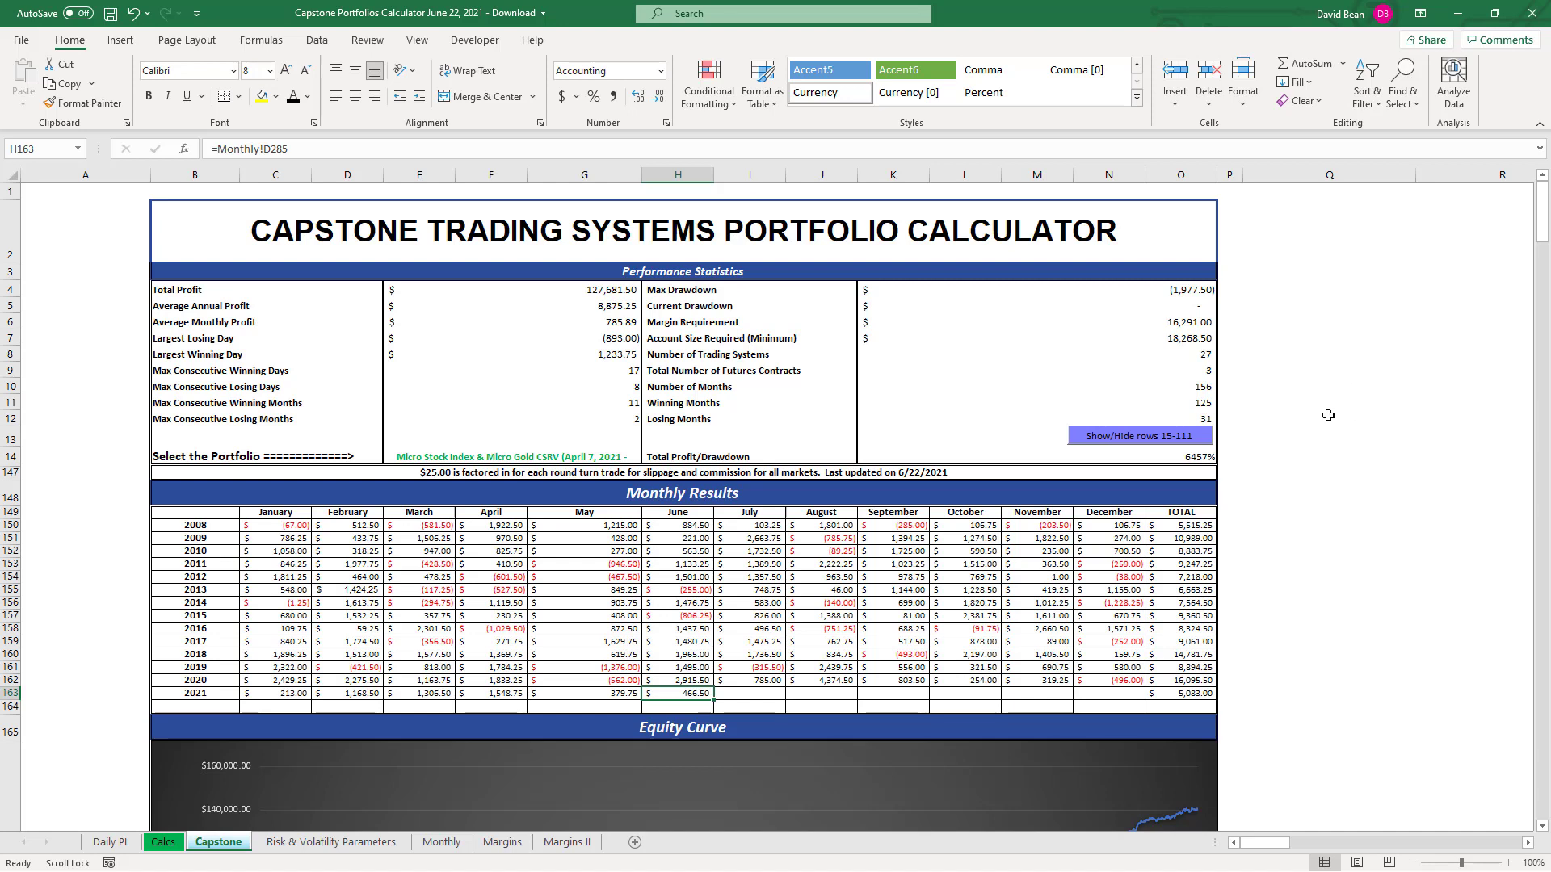
click(1318, 539)
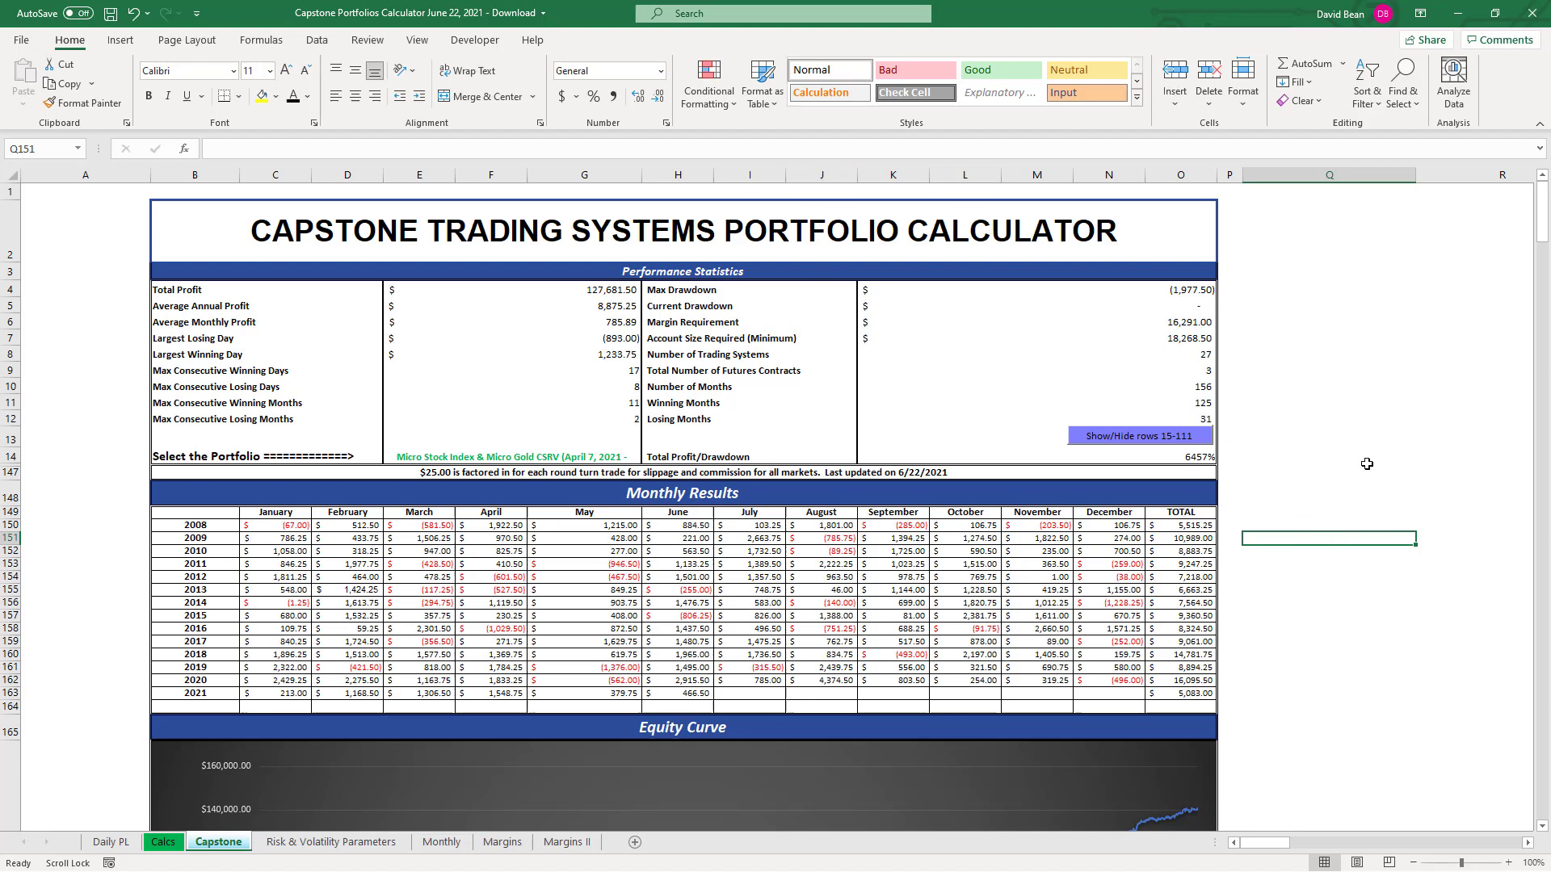
click(509, 456)
click(649, 457)
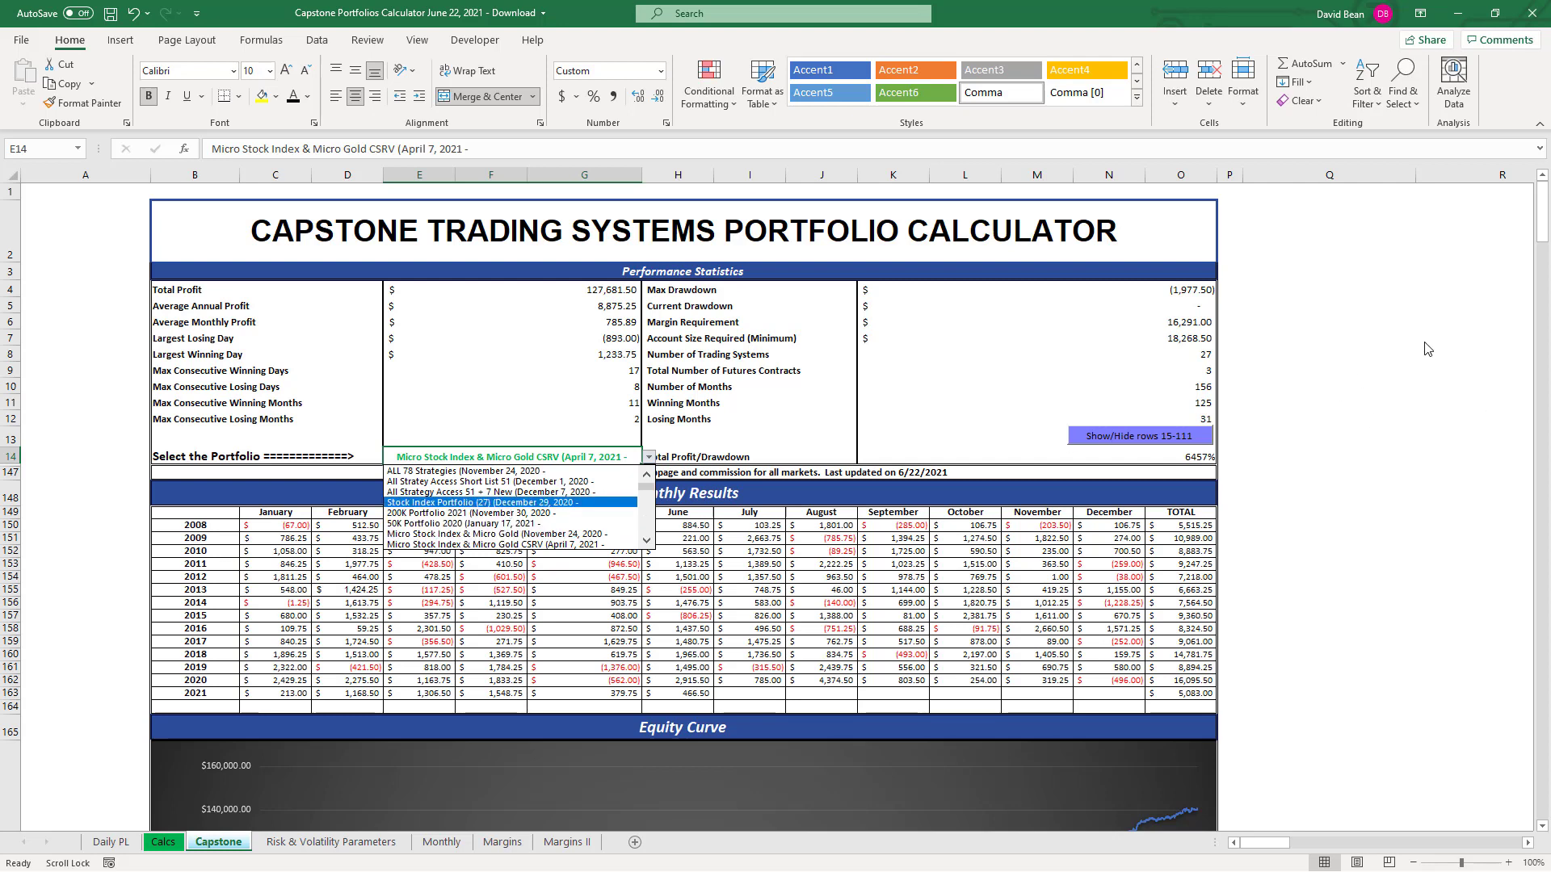
key(Escape)
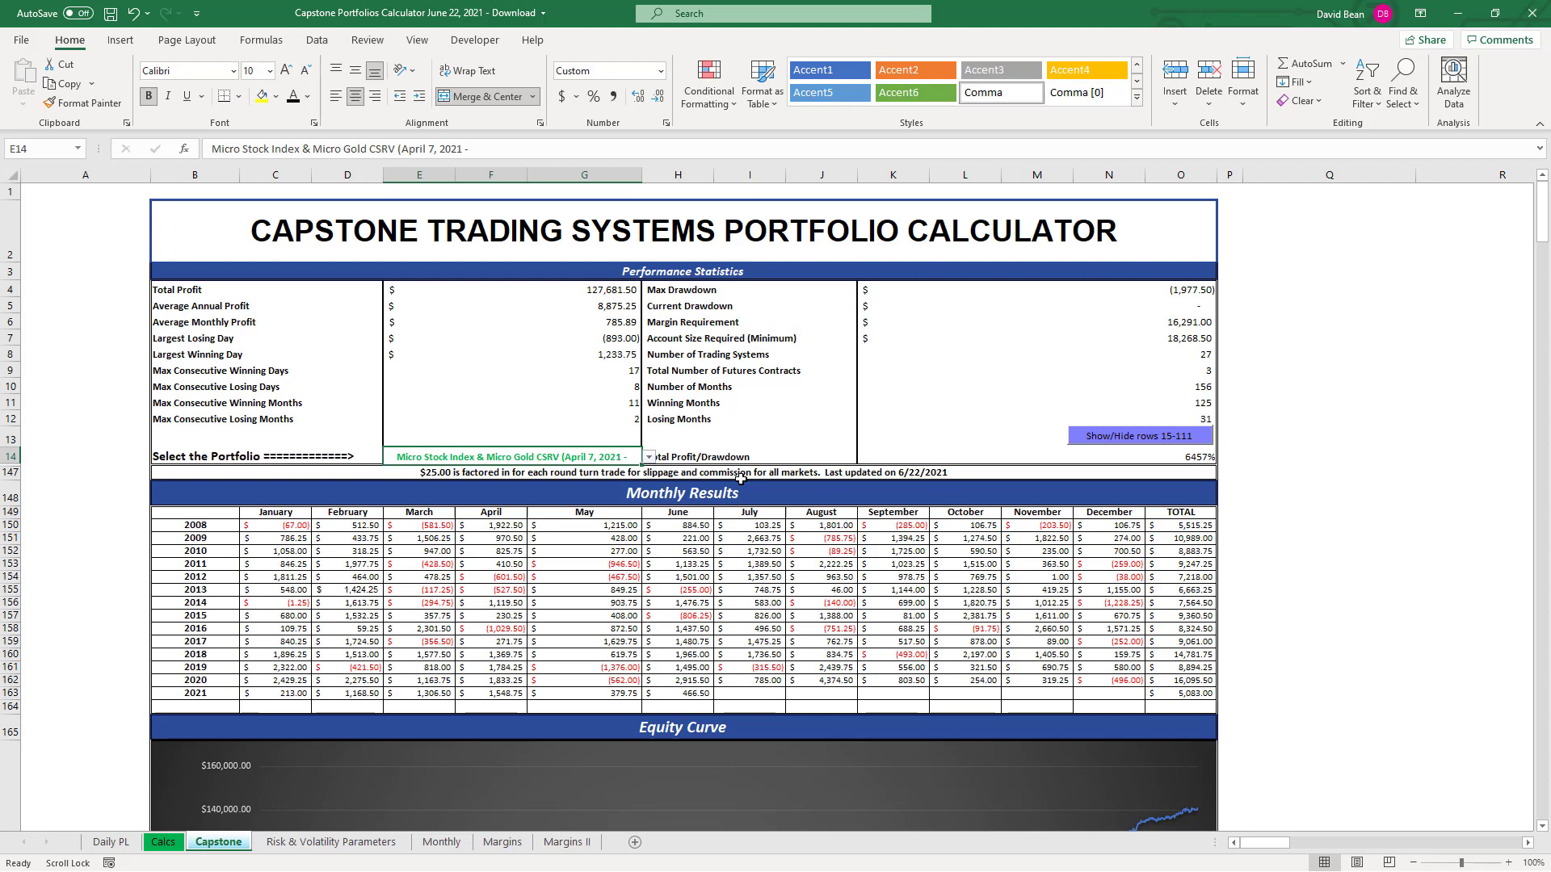
double_click(676, 697)
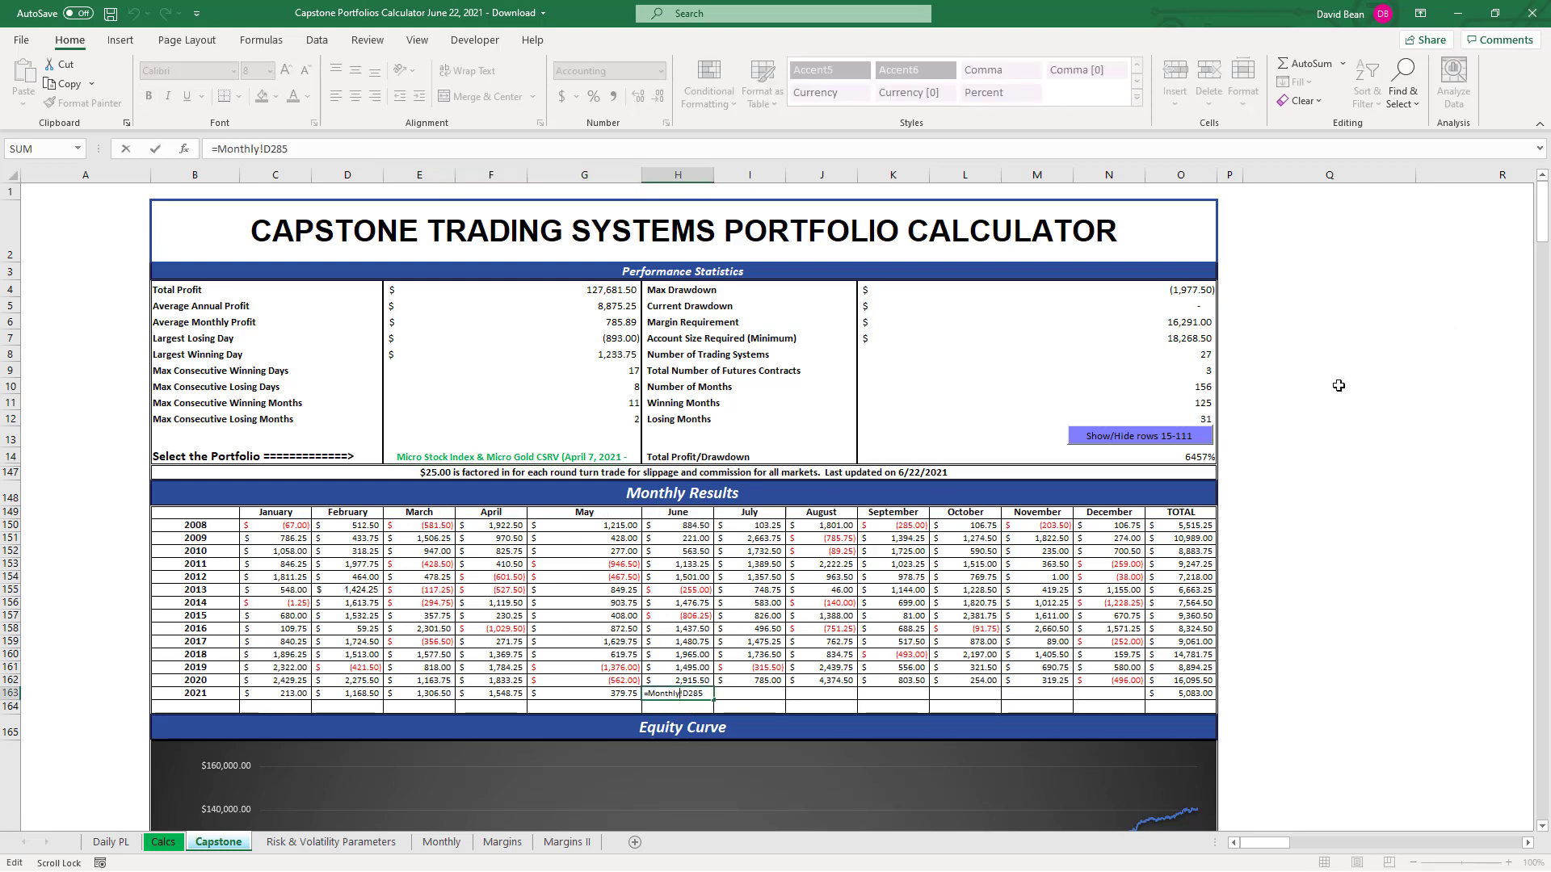
key(Escape)
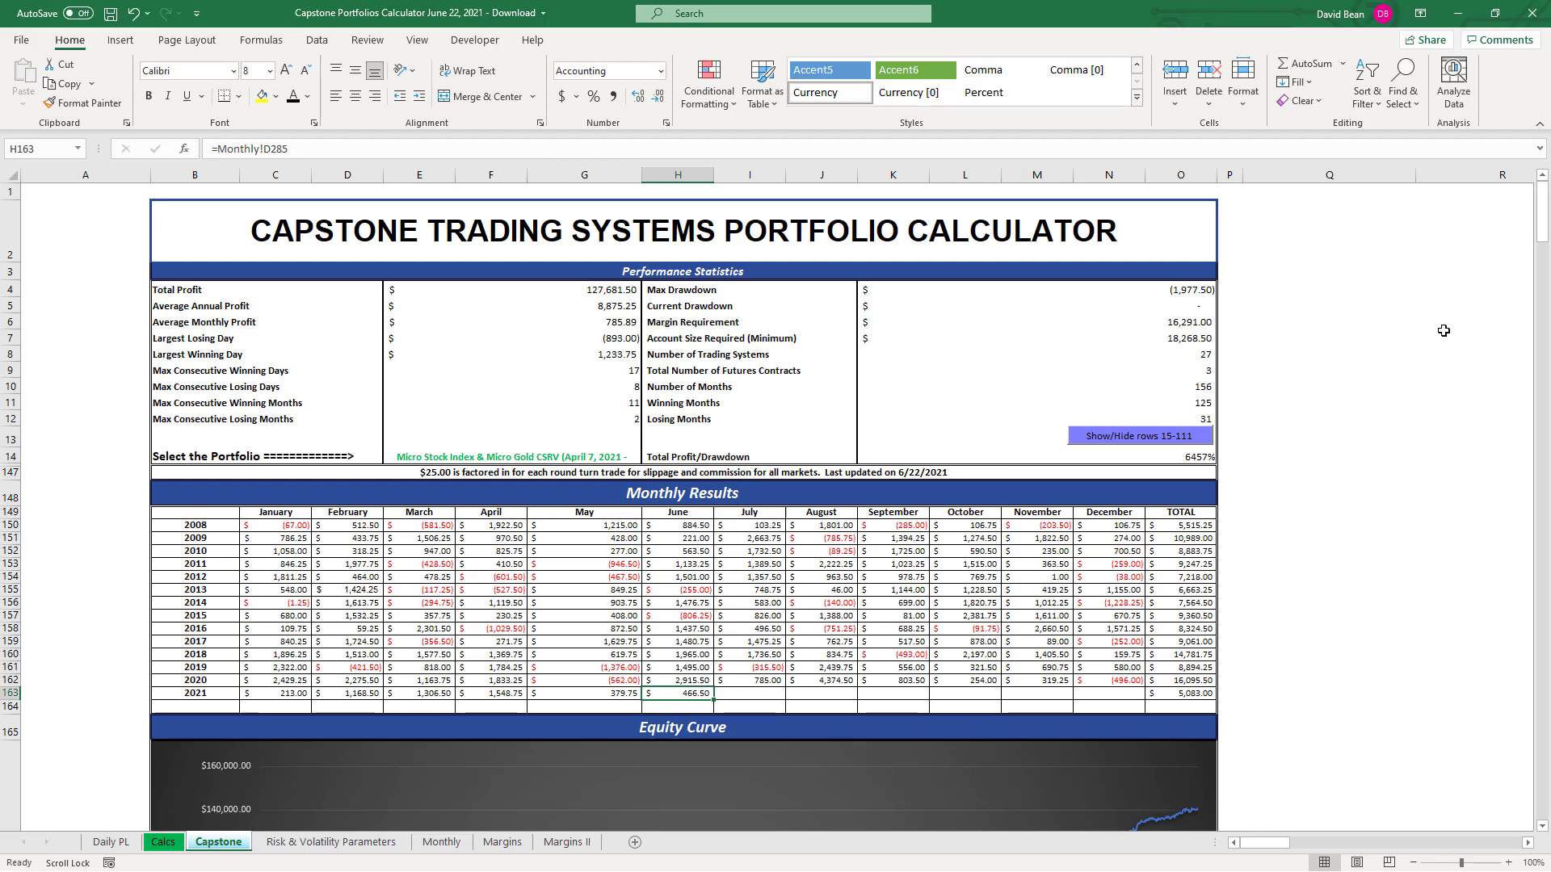